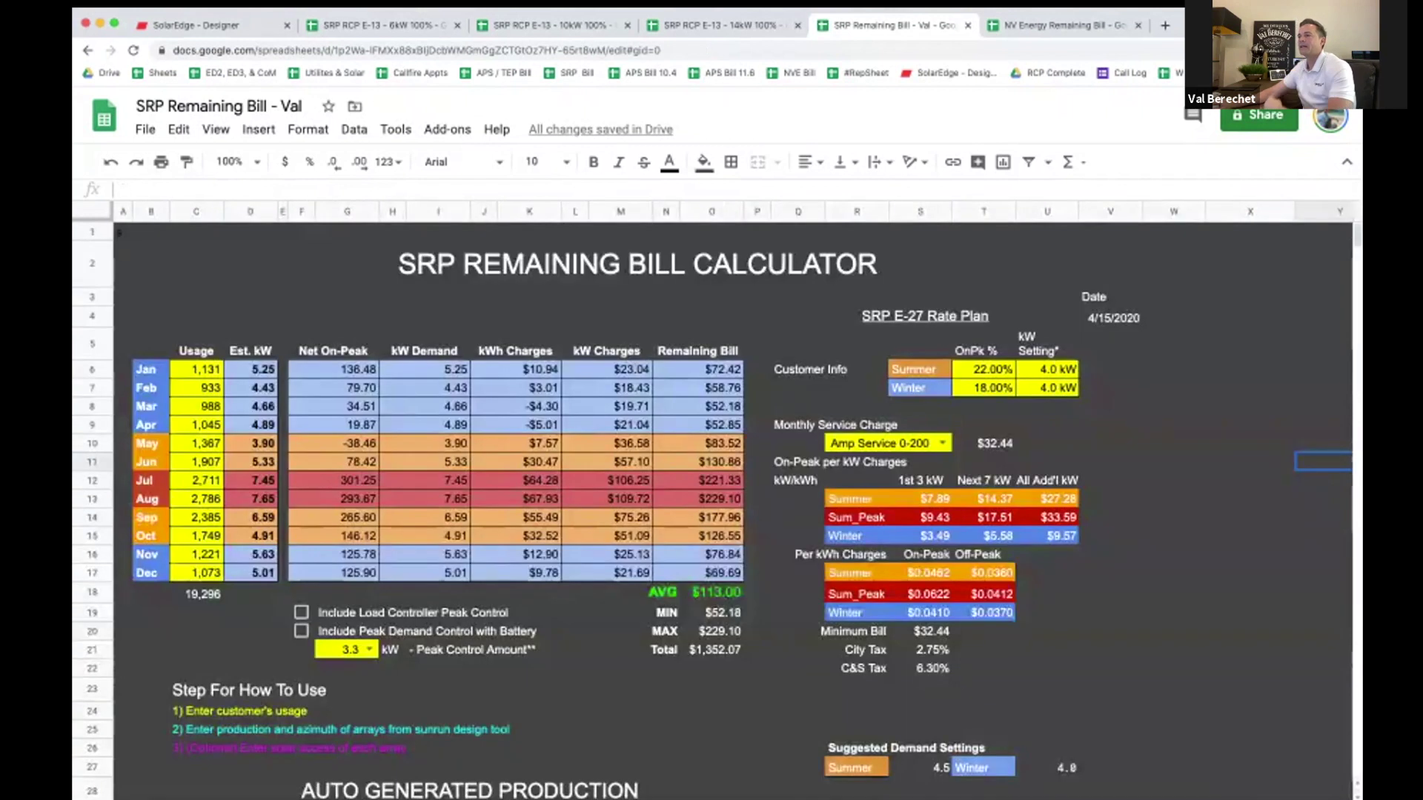
- Examine the estimated monthly demand in the Est. kW column of the calculator
{"action": "scroll", "coordinate": [711, 512], "scroll_direction": "down", "scroll_amount": 1}
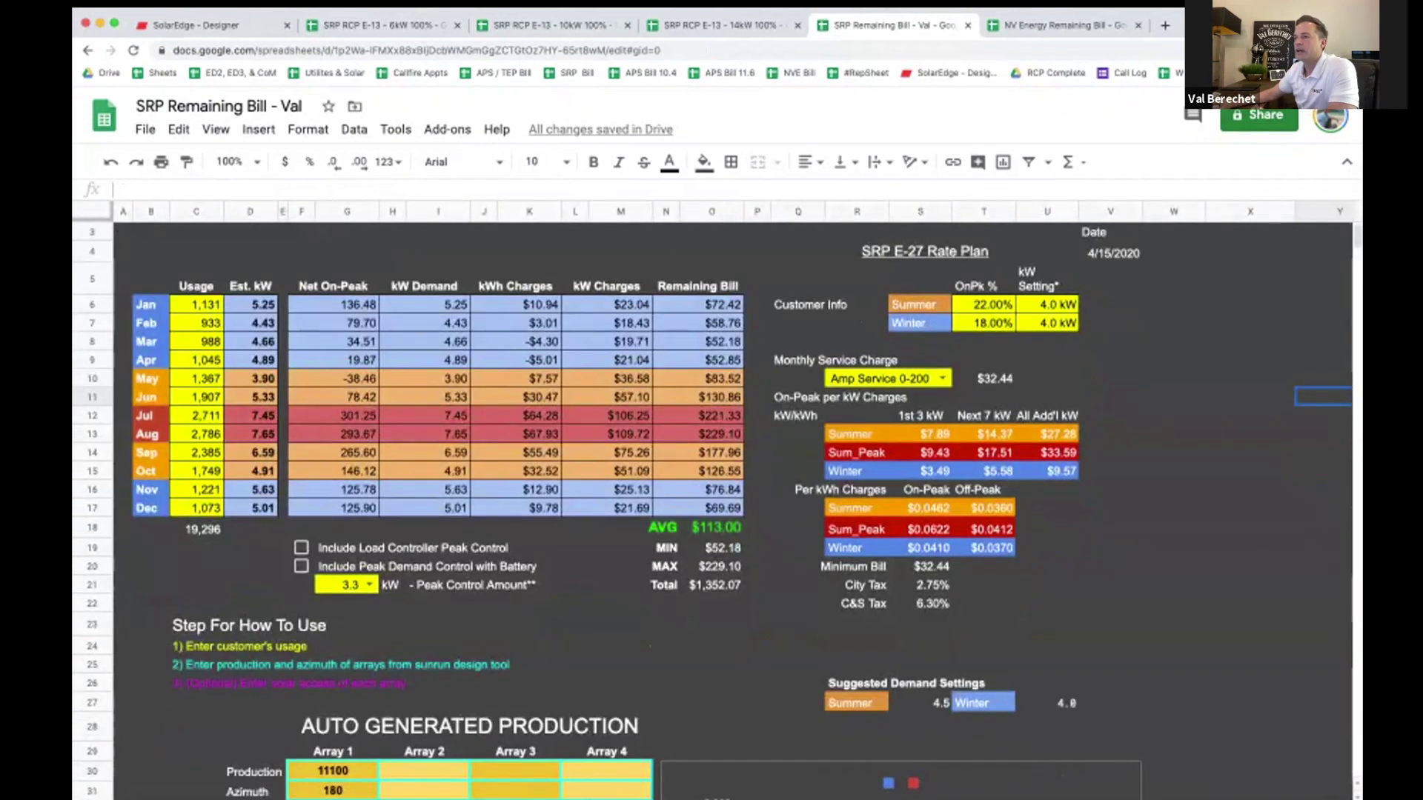
{"action": "scroll", "coordinate": [711, 512], "scroll_direction": "up", "scroll_amount": 1}
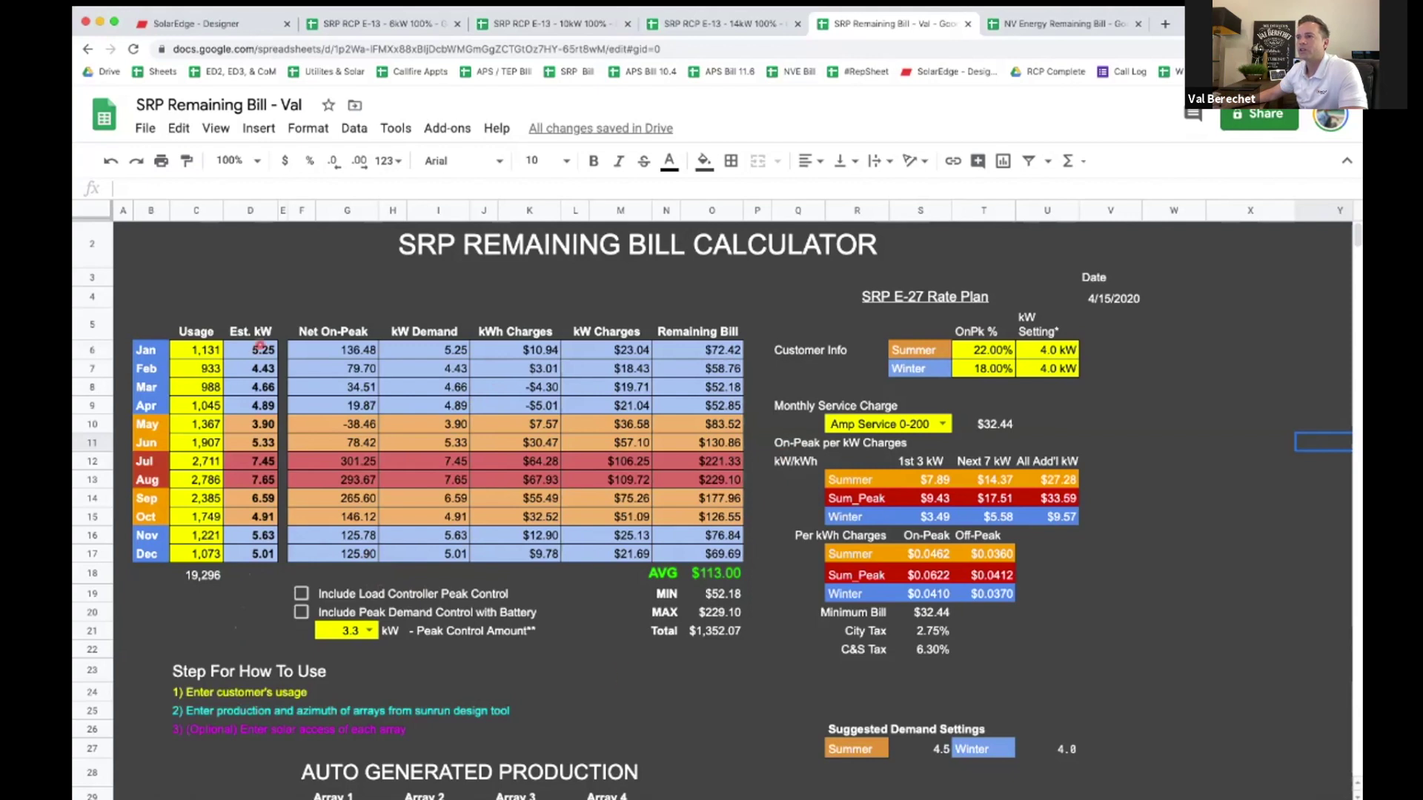
{"action": "left_click", "coordinate": [256, 349]}
{"action": "left_click", "coordinate": [252, 211]}
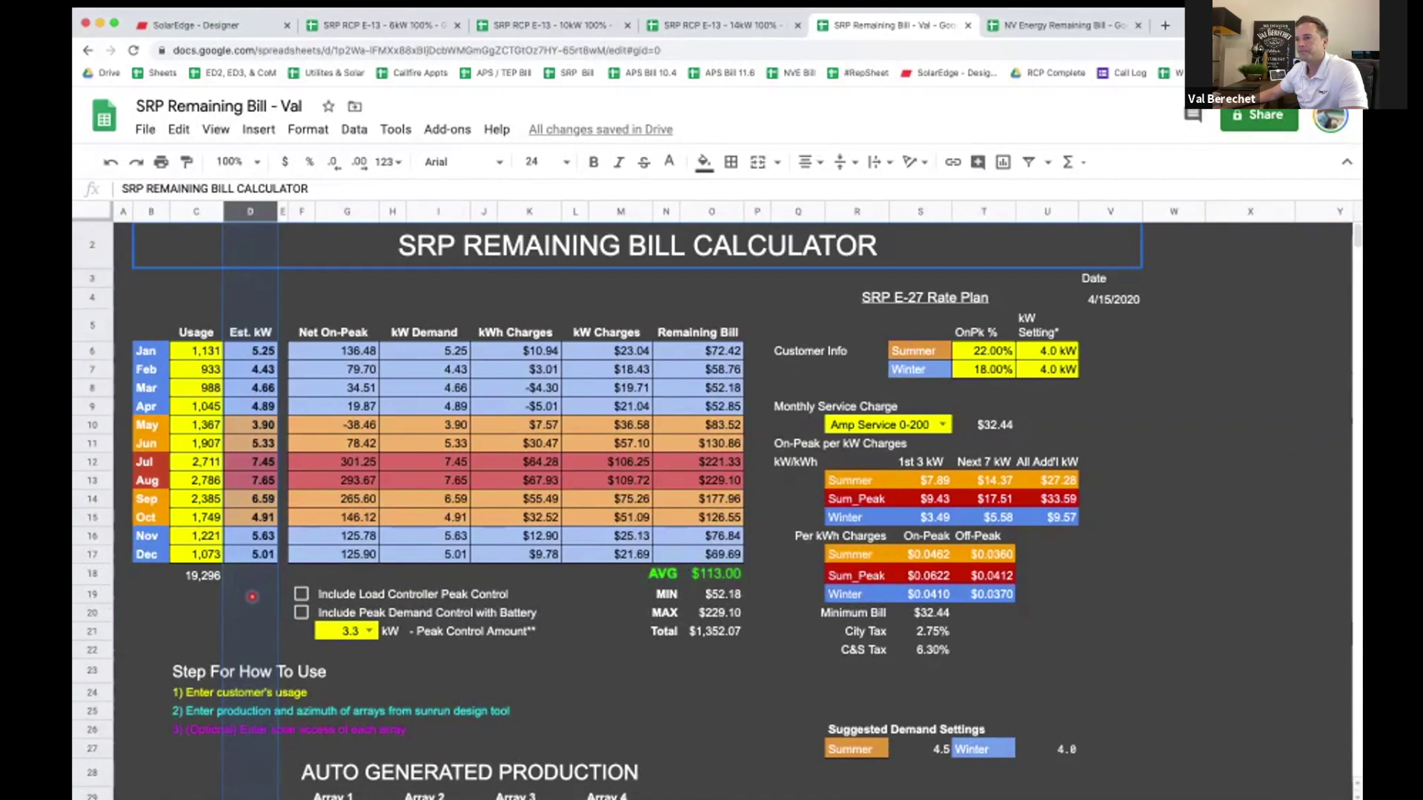
{"action": "left_click", "coordinate": [566, 614]}
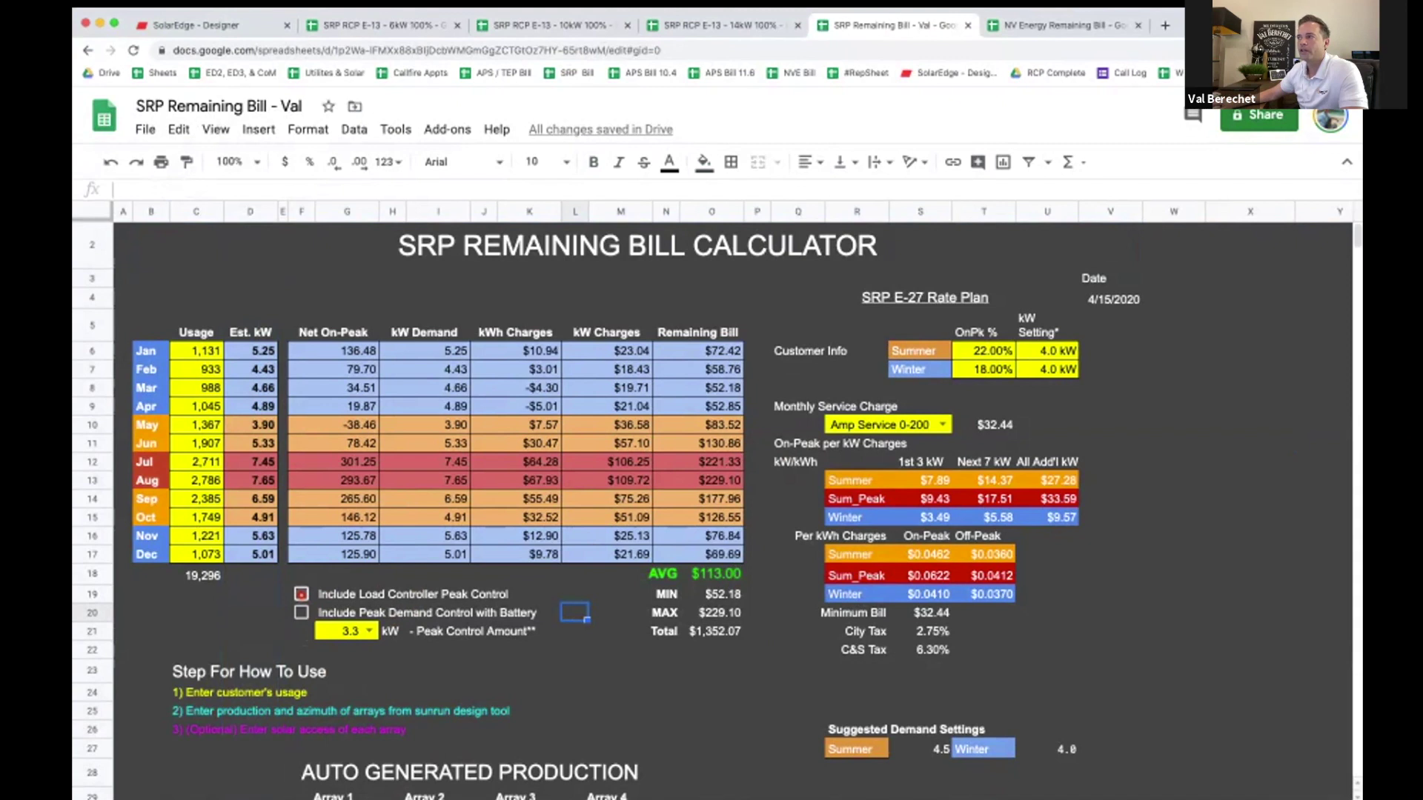
- Check the suggested demand settings and set the summer kW setting in the customer info to 4.5
{"action": "left_click", "coordinate": [1052, 351]}
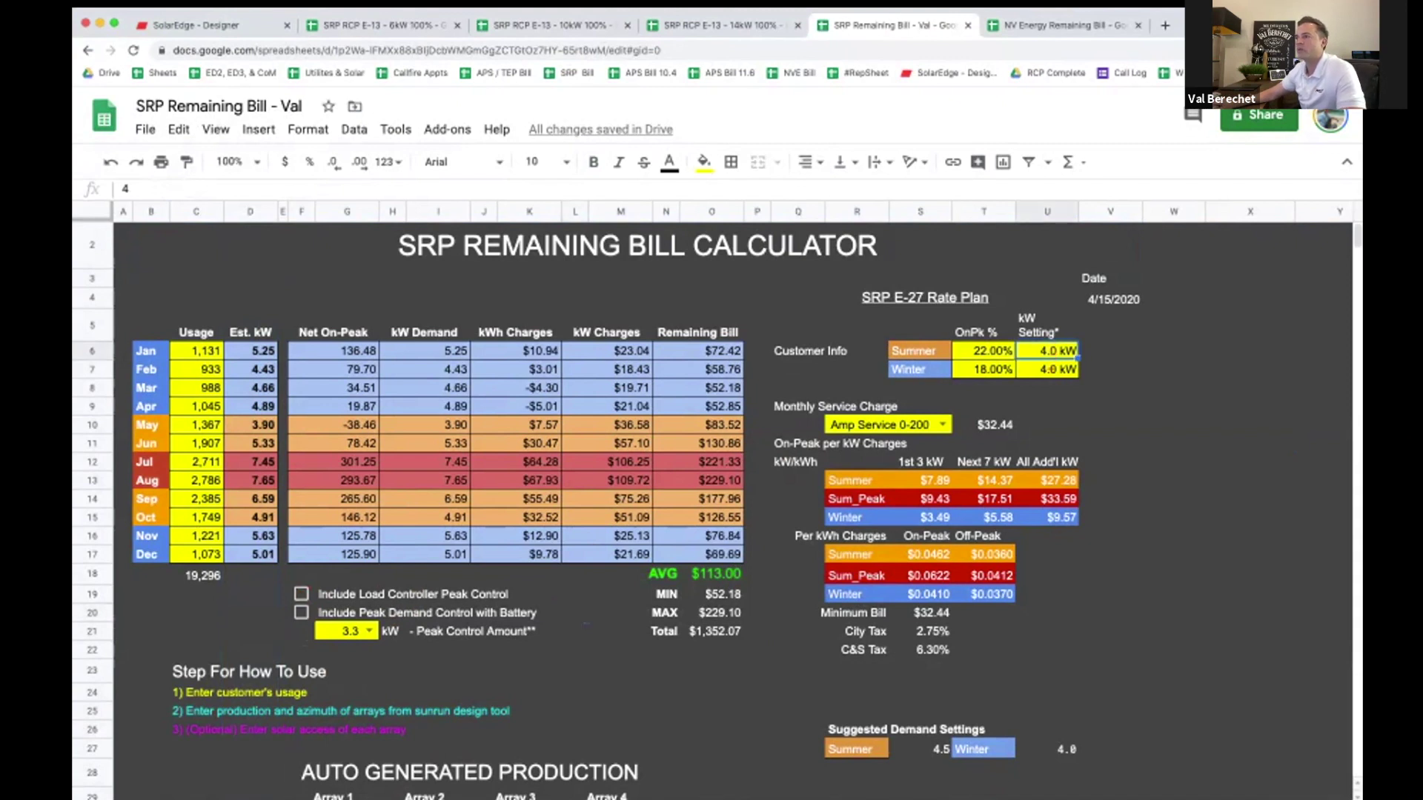
{"action": "left_click", "coordinate": [1061, 748]}
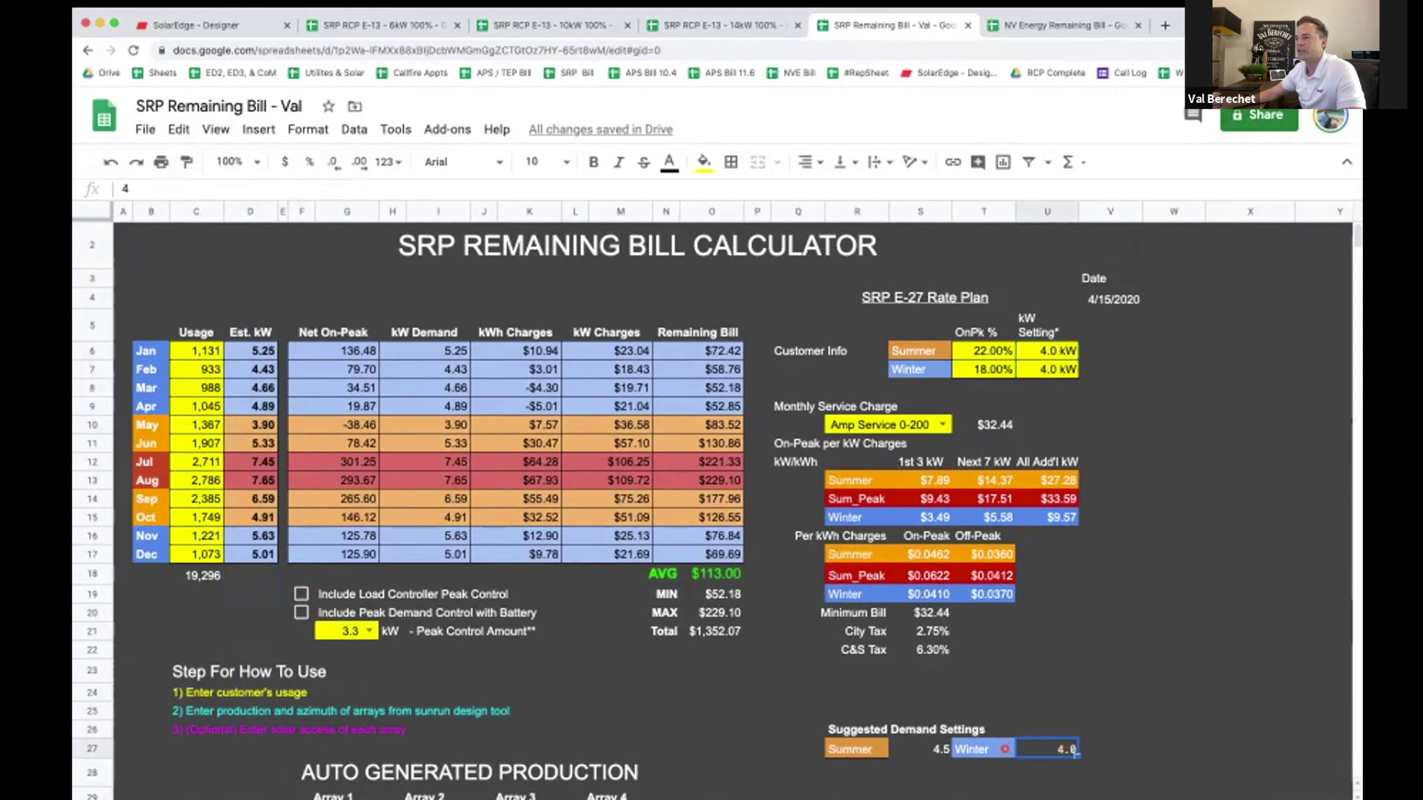
{"action": "left_click", "coordinate": [927, 748]}
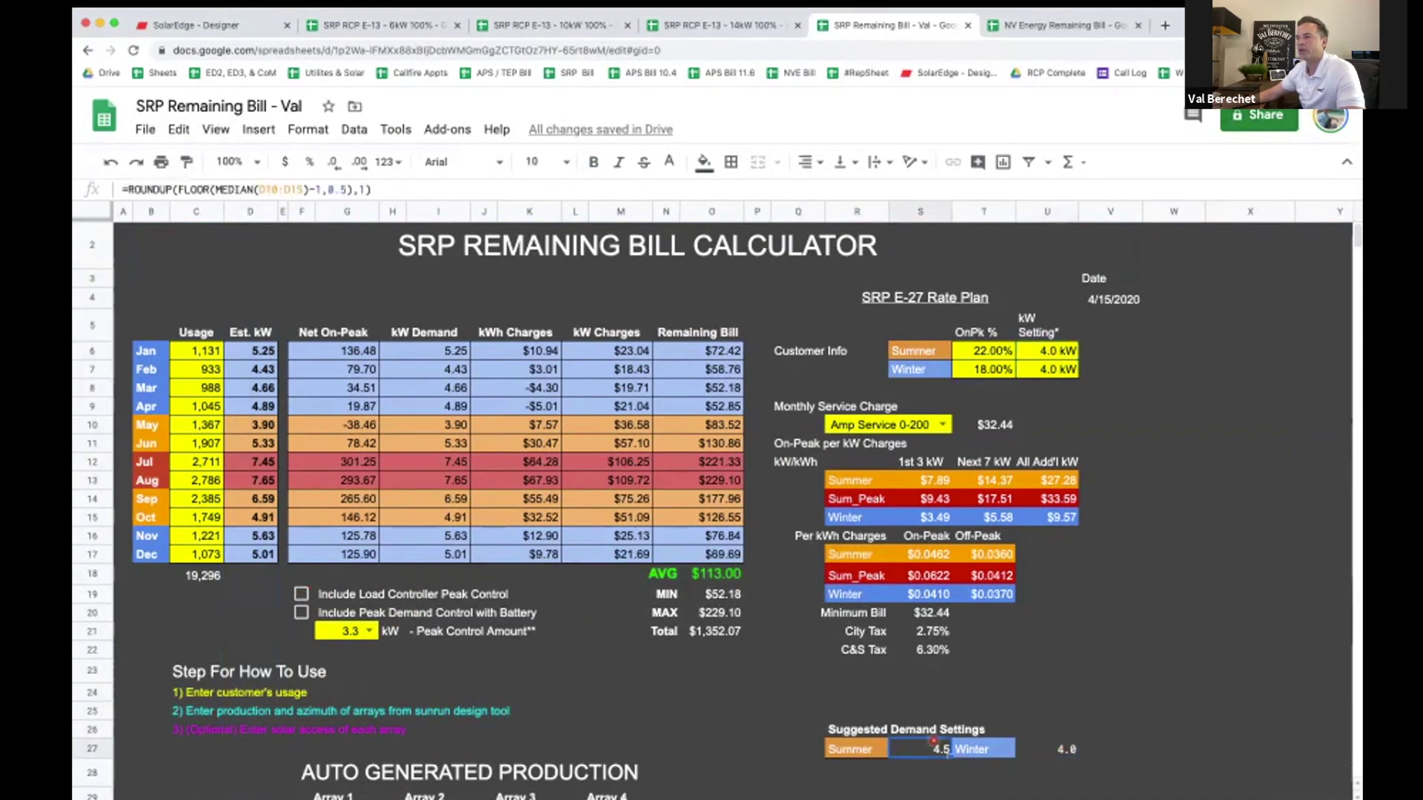
{"action": "left_click", "coordinate": [1037, 348]}
{"action": "type", "text": "4.5"}
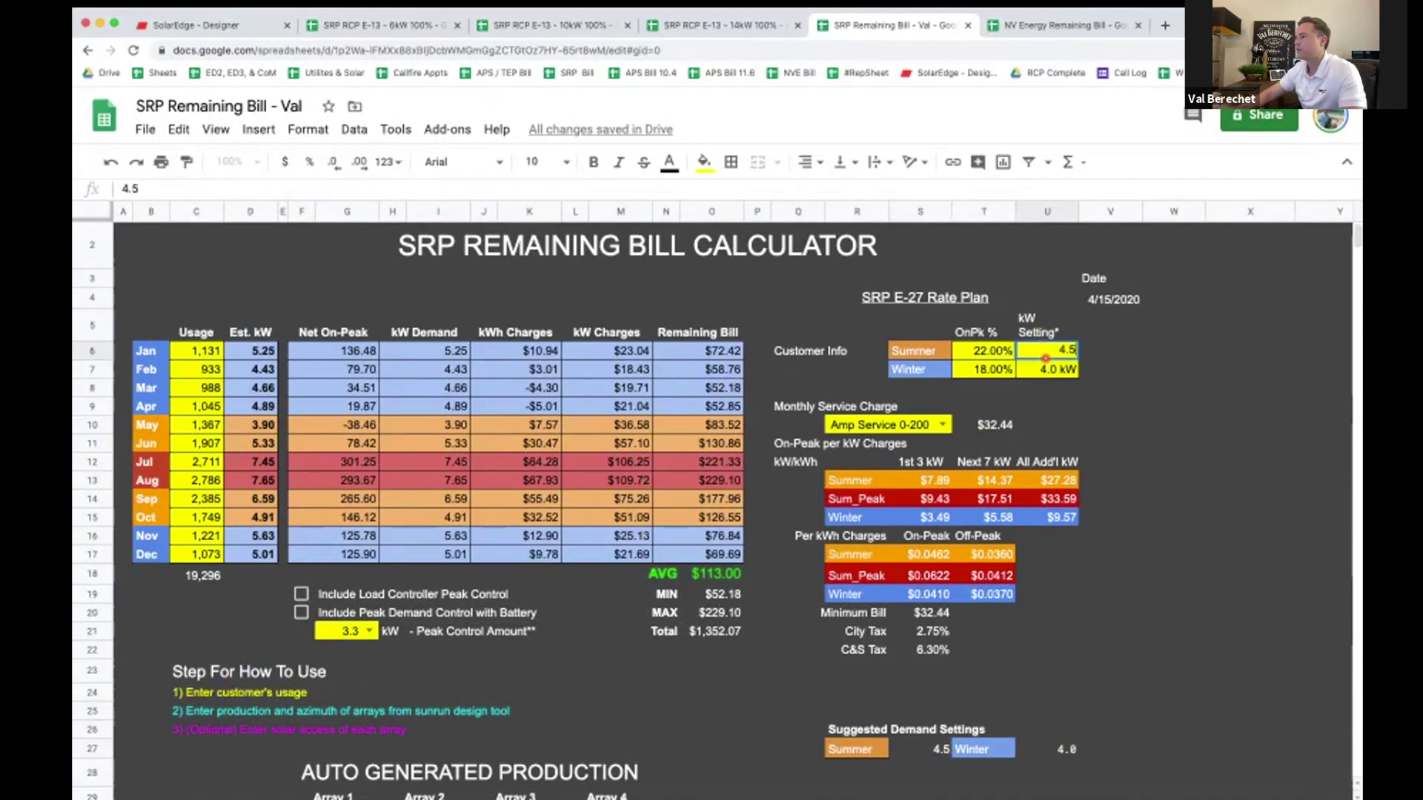
{"action": "left_click", "coordinate": [1250, 573]}
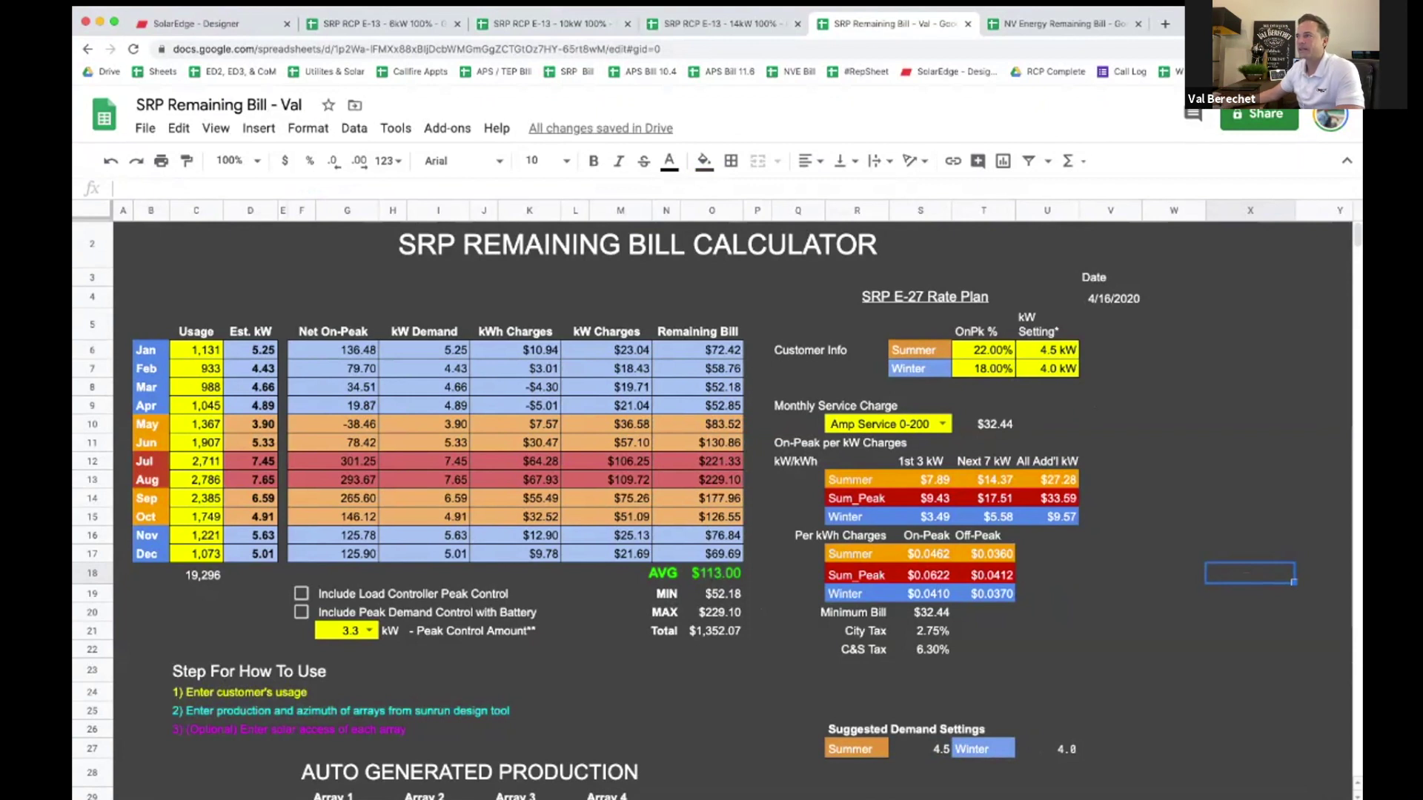
{"action": "left_click", "coordinate": [1199, 393]}
{"action": "left_click", "coordinate": [1130, 354]}
{"action": "mouse_move", "coordinate": [1130, 354]}
{"action": "left_mouse_down"}
{"action": "mouse_move", "coordinate": [1253, 459]}
{"action": "mouse_move", "coordinate": [1269, 514]}
{"action": "left_mouse_up"}
{"action": "left_click_drag", "start_coordinate": [1111, 386], "coordinate": [1249, 529]}
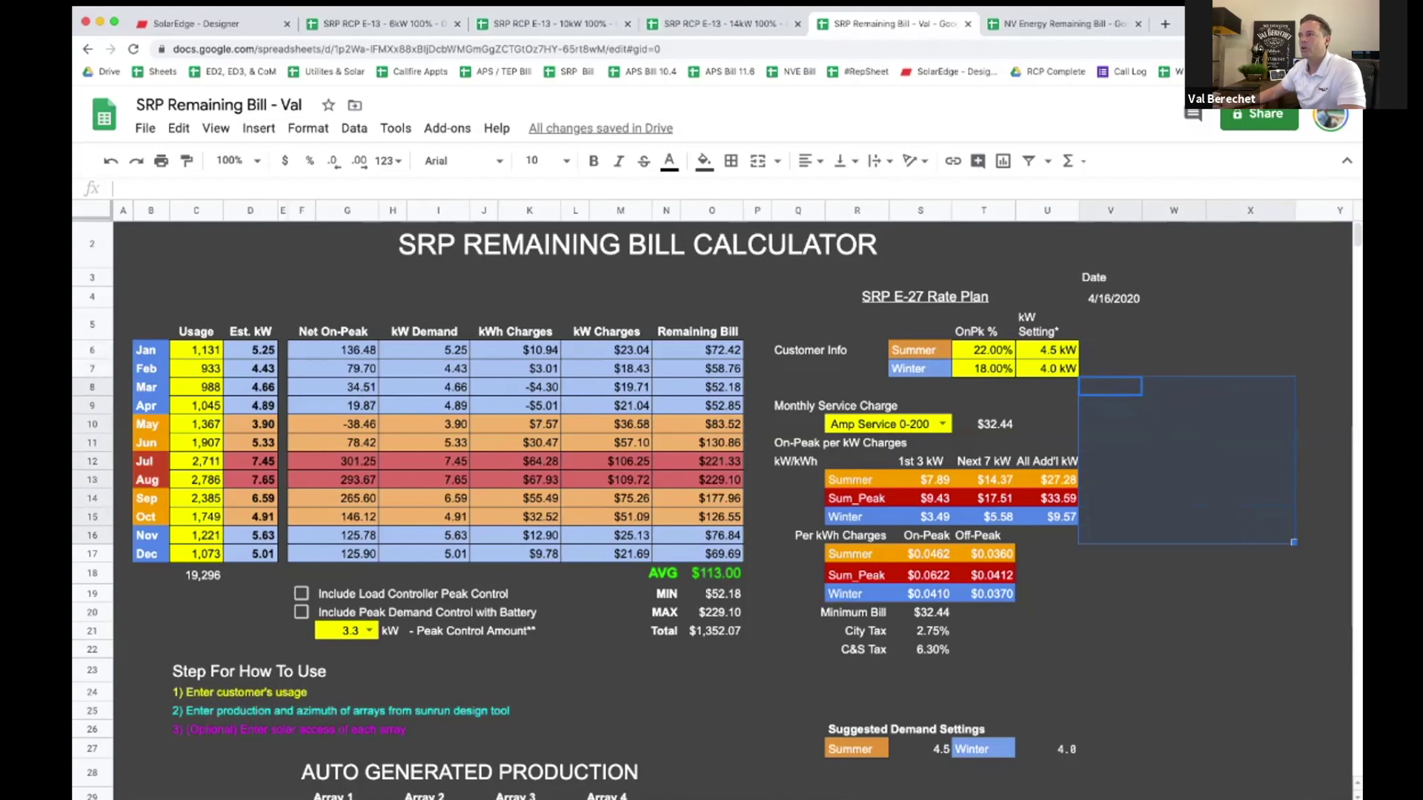
{"action": "left_click_drag", "start_coordinate": [1139, 349], "coordinate": [1271, 524]}
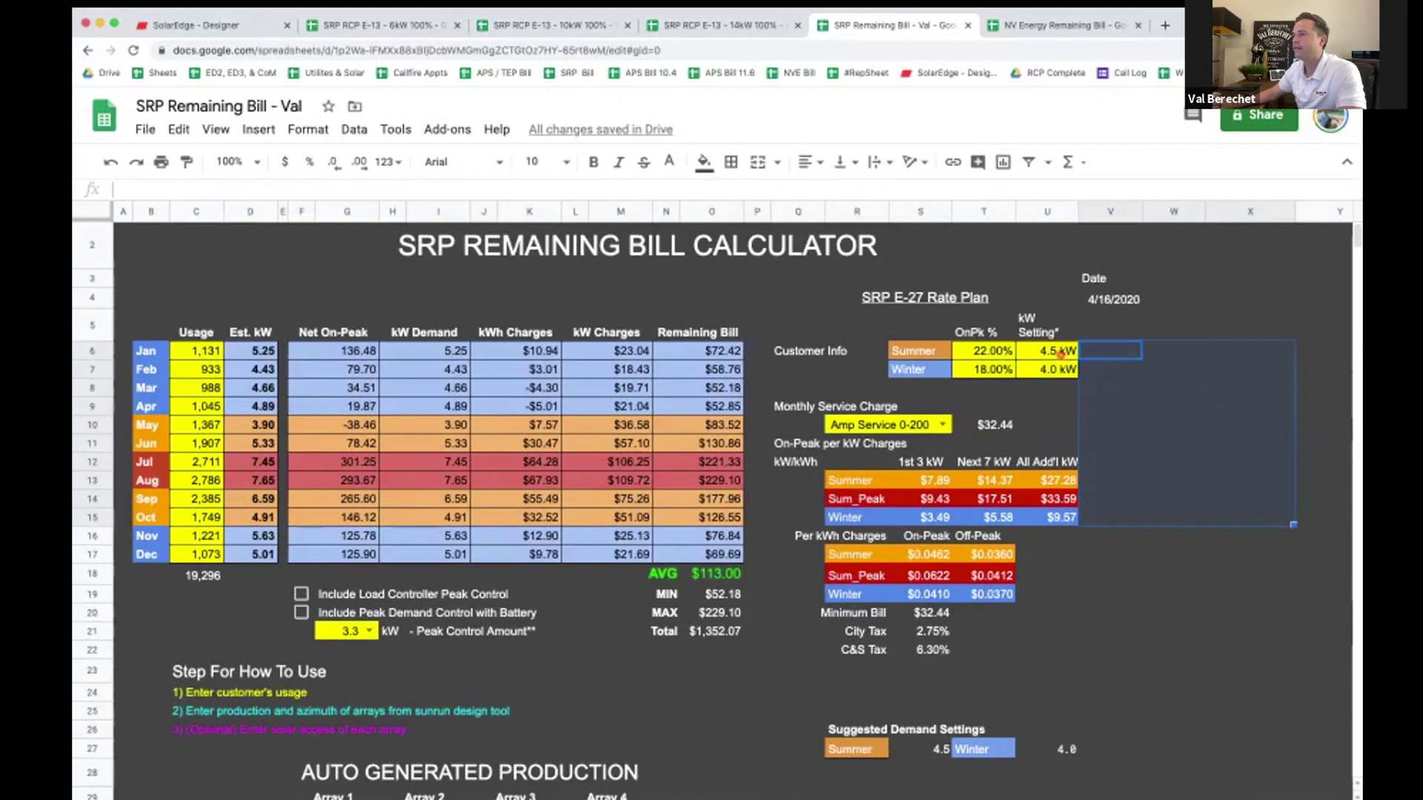
- Toggle load controller peak control repeatedly to compare the monthly kW demand, and leave it included
{"action": "left_click", "coordinate": [1059, 367]}
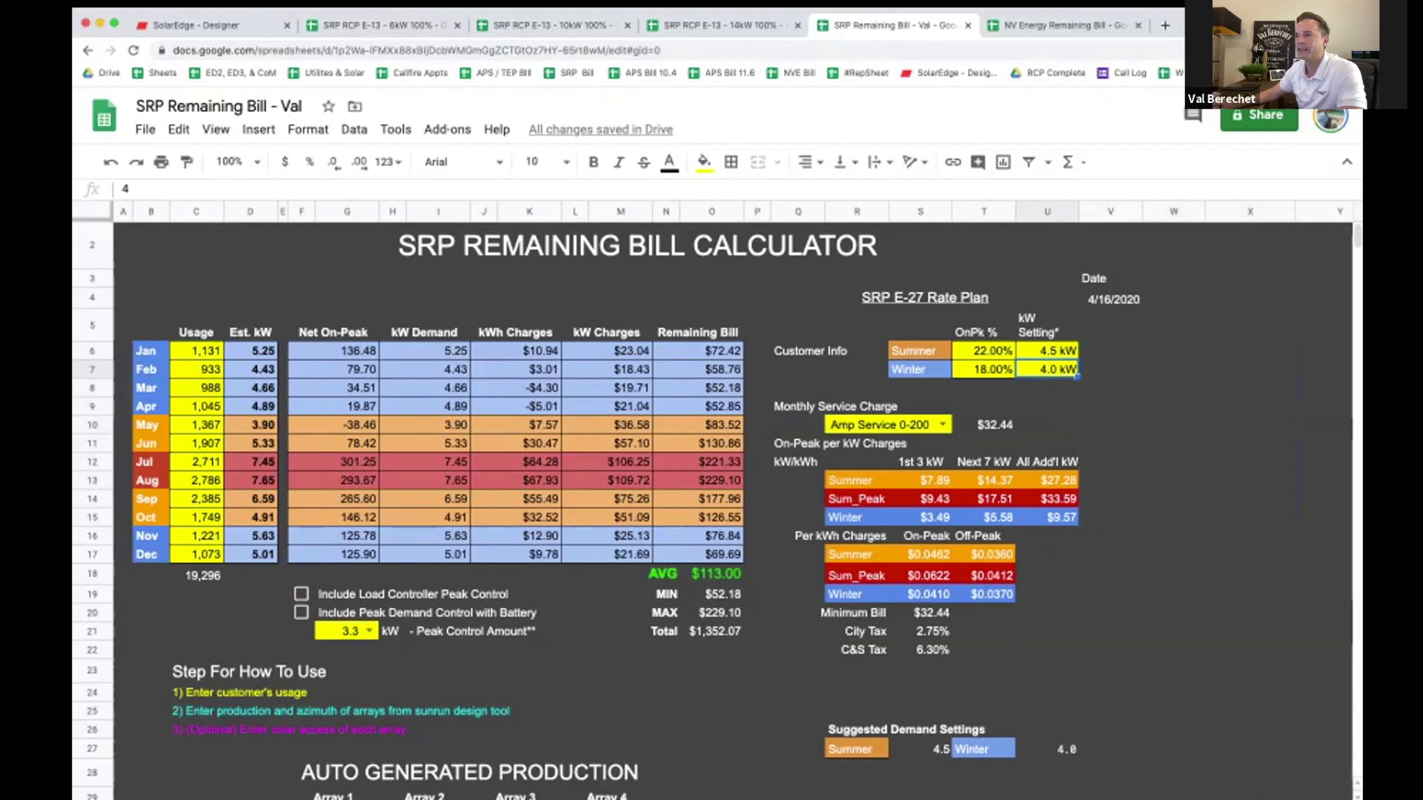
{"action": "left_click_drag", "start_coordinate": [455, 350], "coordinate": [445, 561]}
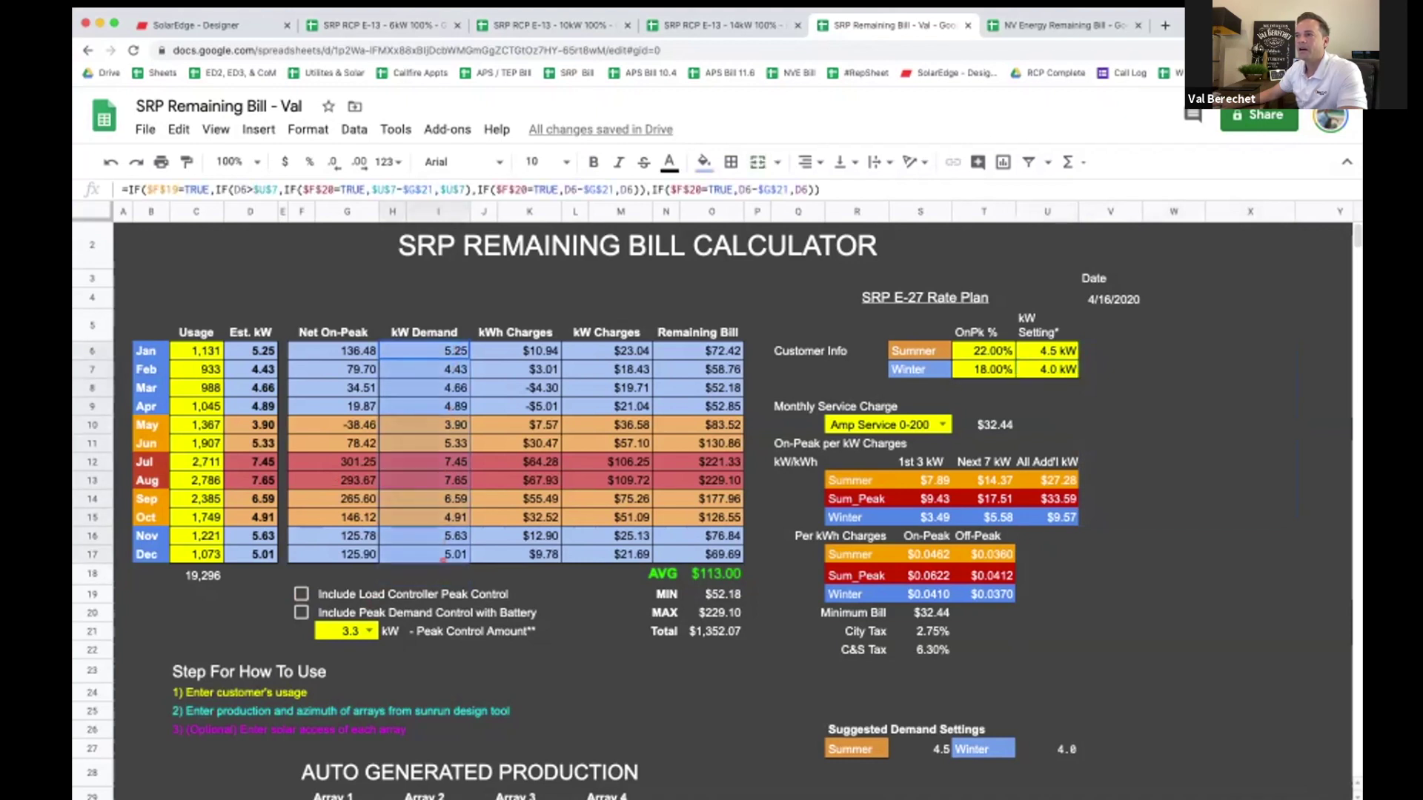
{"action": "left_click", "coordinate": [301, 594]}
{"action": "left_click", "coordinate": [301, 593]}
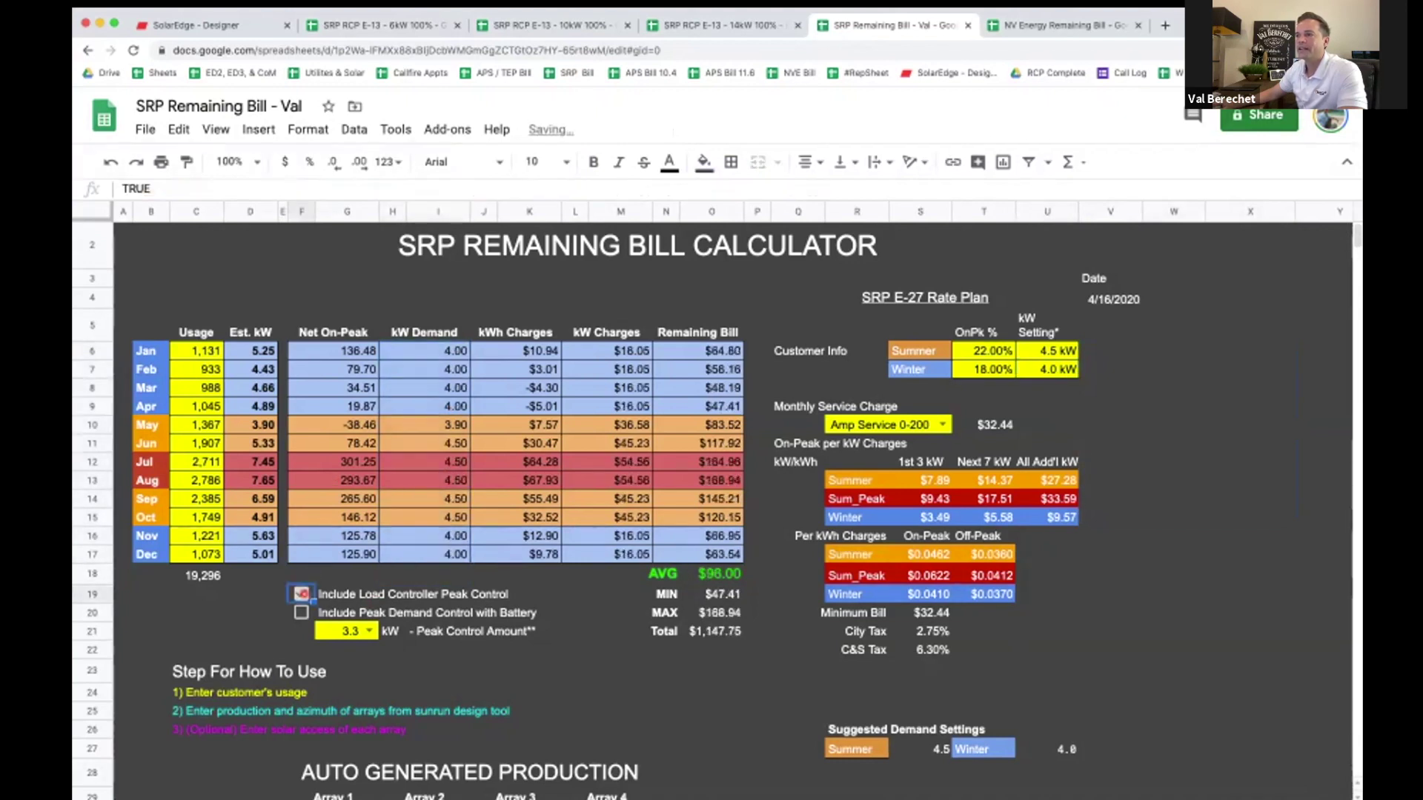
{"action": "left_click", "coordinate": [301, 593]}
{"action": "left_click", "coordinate": [301, 594]}
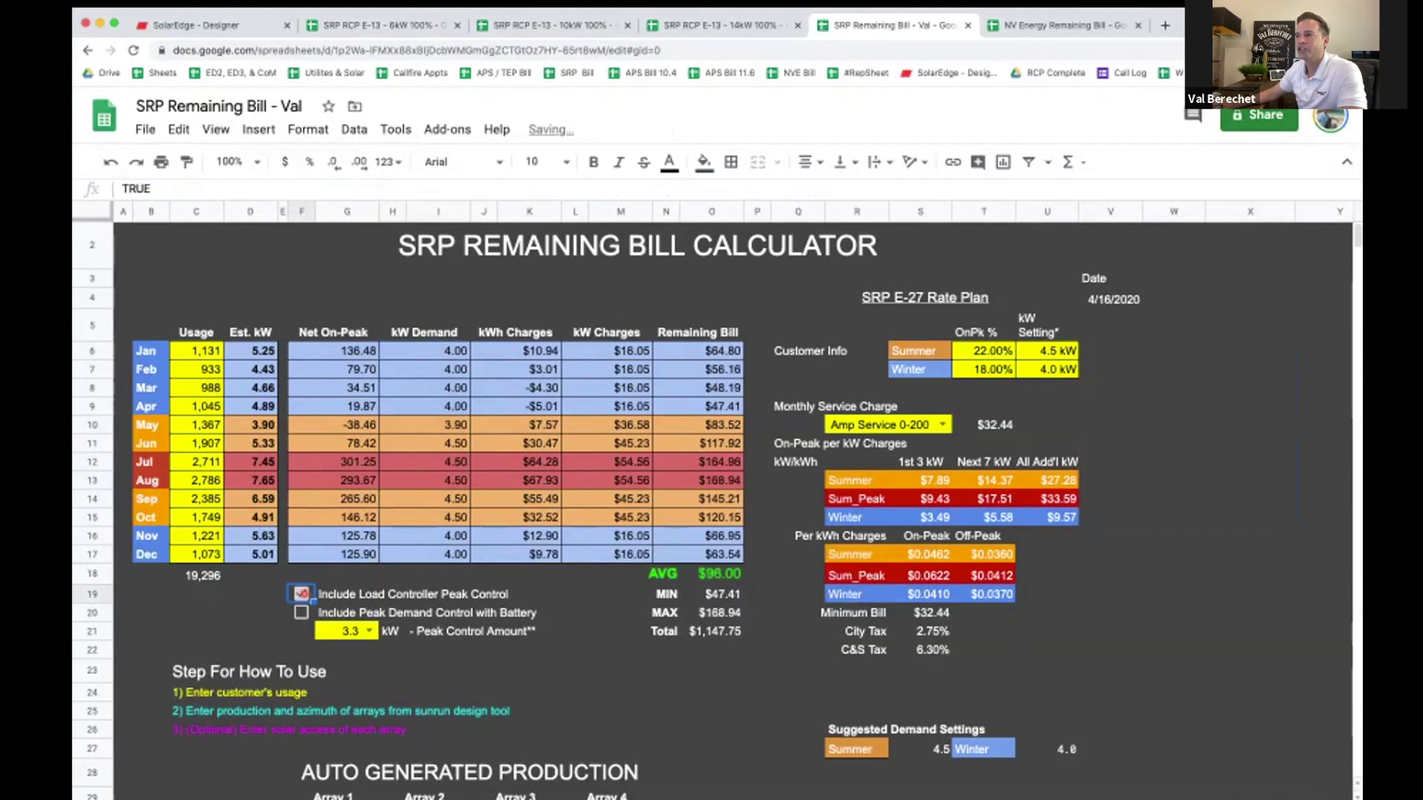
{"action": "left_click", "coordinate": [300, 594]}
{"action": "left_click", "coordinate": [301, 593]}
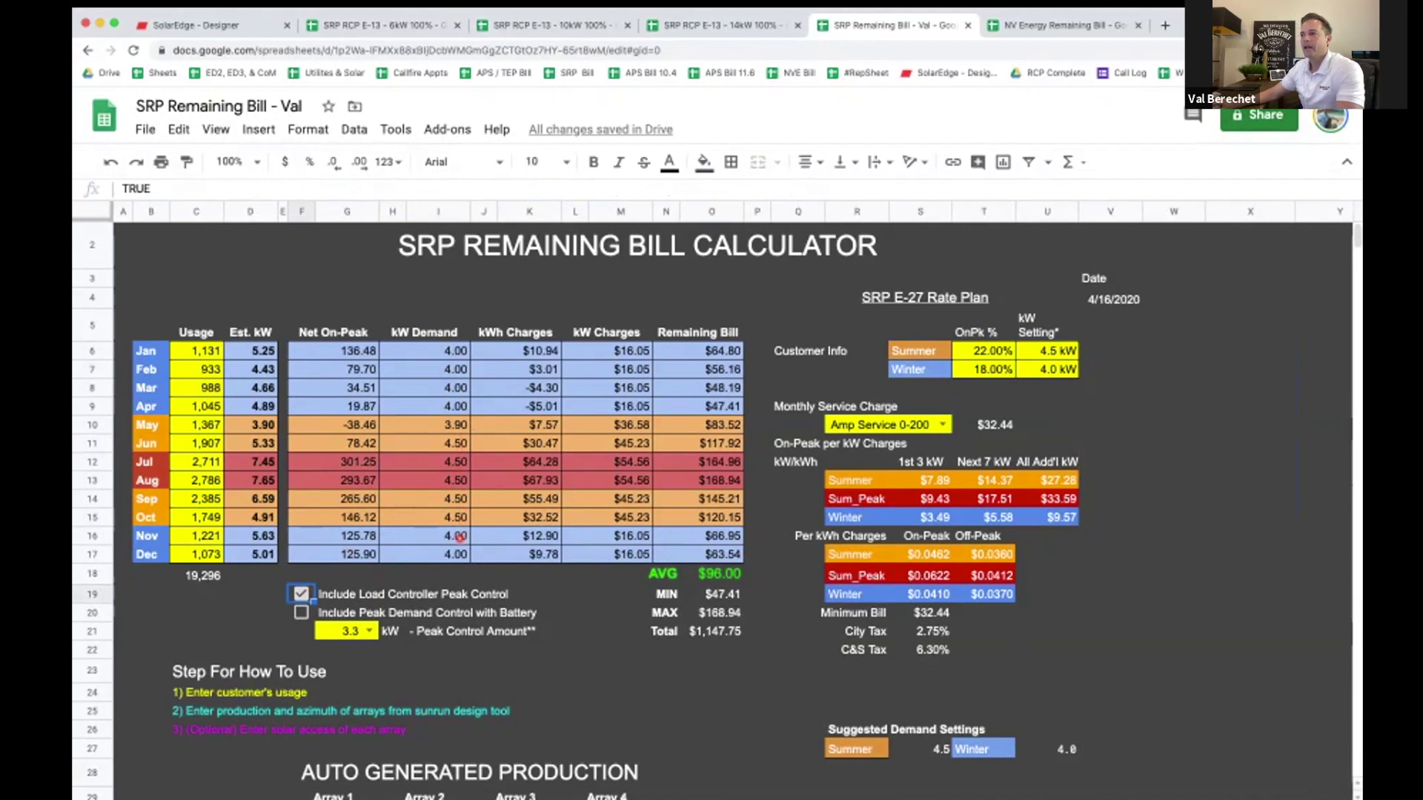
{"action": "left_click", "coordinate": [300, 594]}
{"action": "left_click", "coordinate": [301, 594]}
{"action": "left_click", "coordinate": [301, 593]}
{"action": "left_click", "coordinate": [301, 593]}
{"action": "left_click", "coordinate": [301, 594]}
{"action": "left_click", "coordinate": [301, 593]}
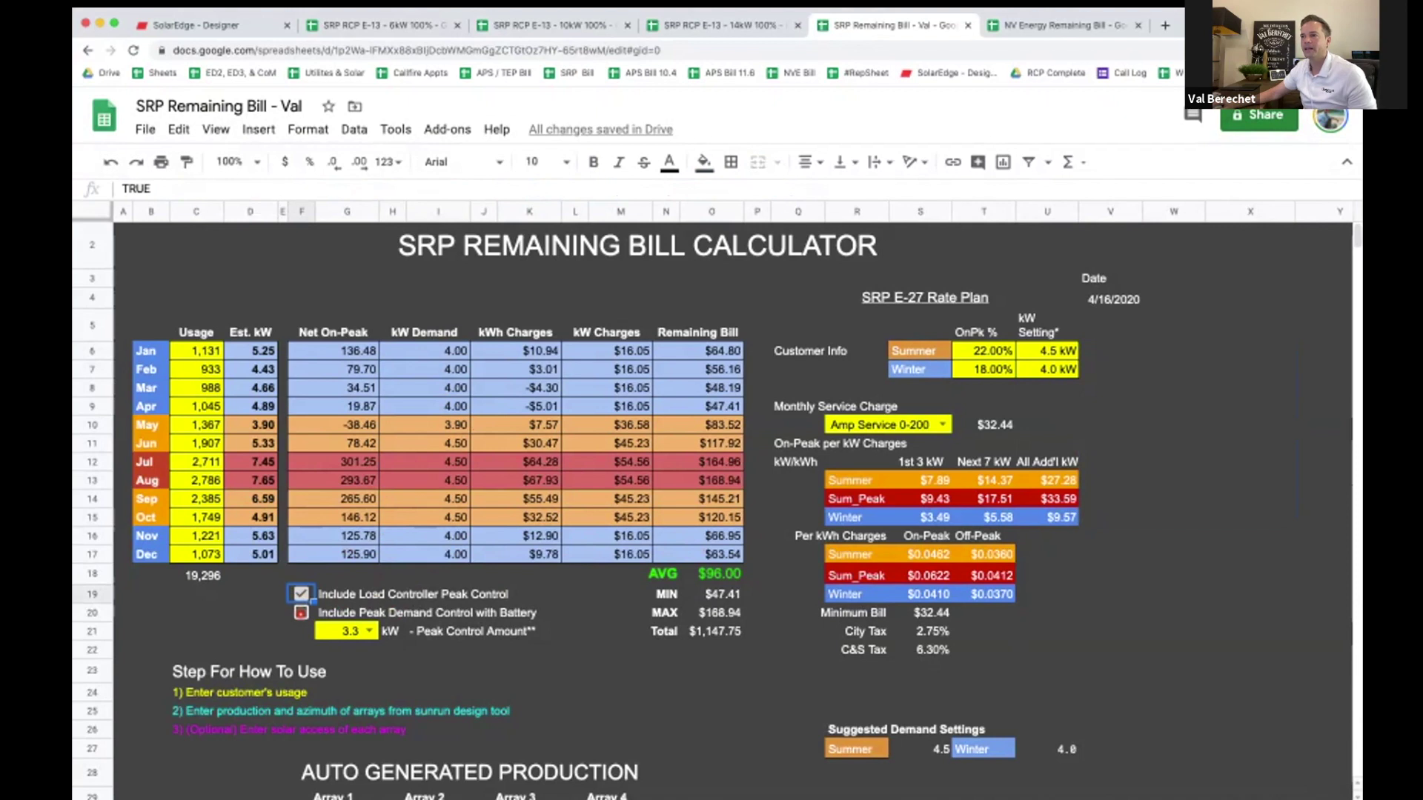
- Toggle peak demand control with battery on and off to compare the kW demand and remaining bill, leaving it excluded
{"action": "left_click", "coordinate": [301, 612]}
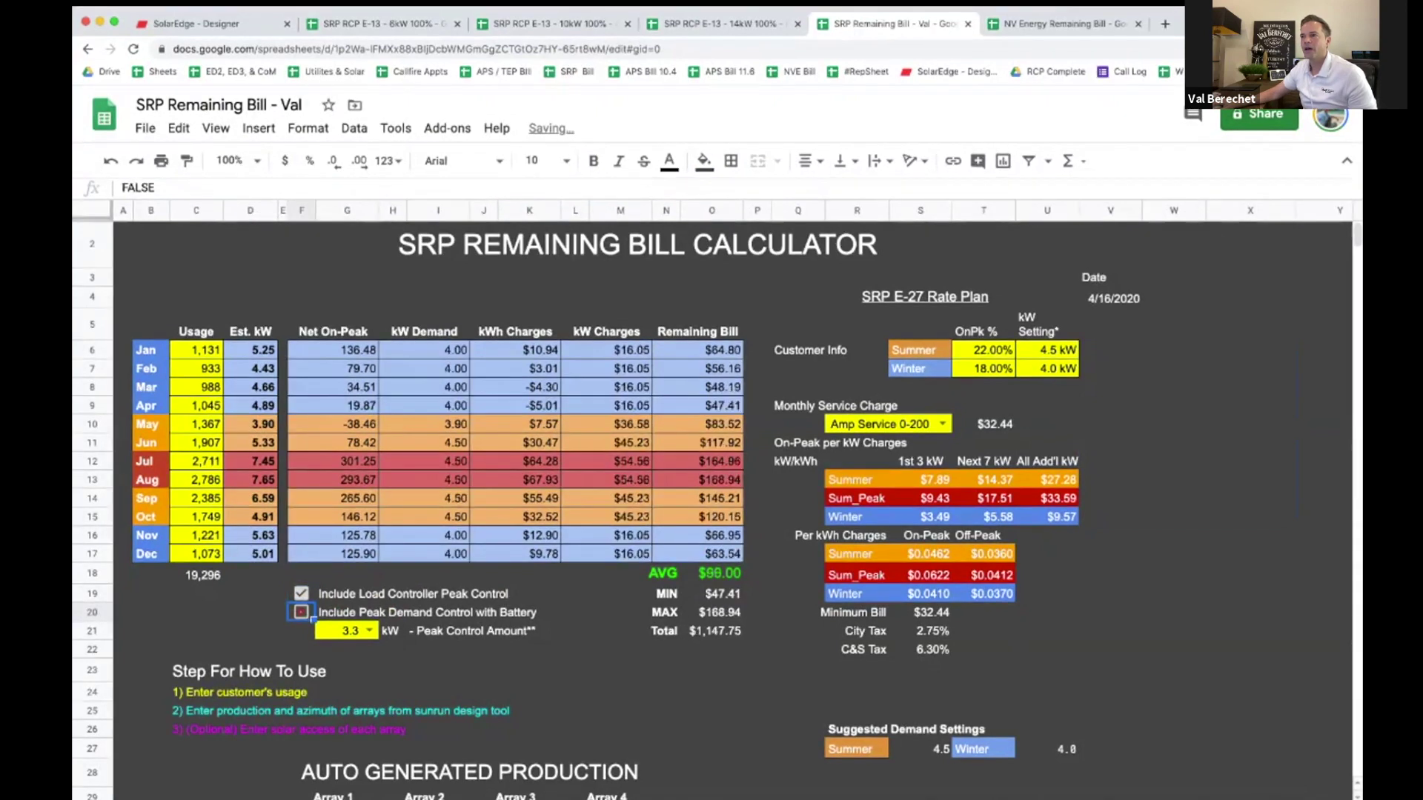
{"action": "left_click", "coordinate": [300, 612]}
{"action": "left_click_drag", "start_coordinate": [439, 349], "coordinate": [449, 553]}
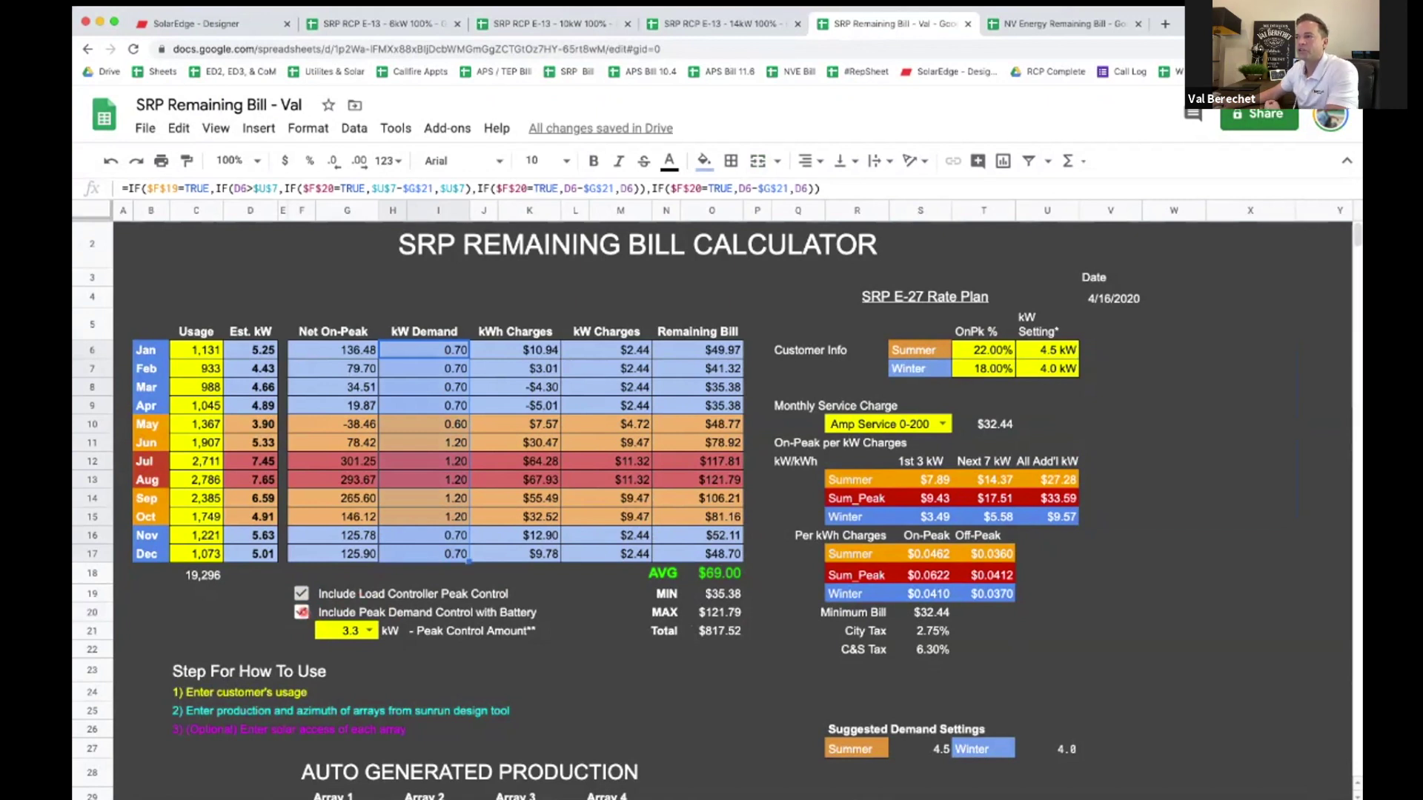
{"action": "left_click", "coordinate": [301, 613]}
{"action": "left_click", "coordinate": [300, 613]}
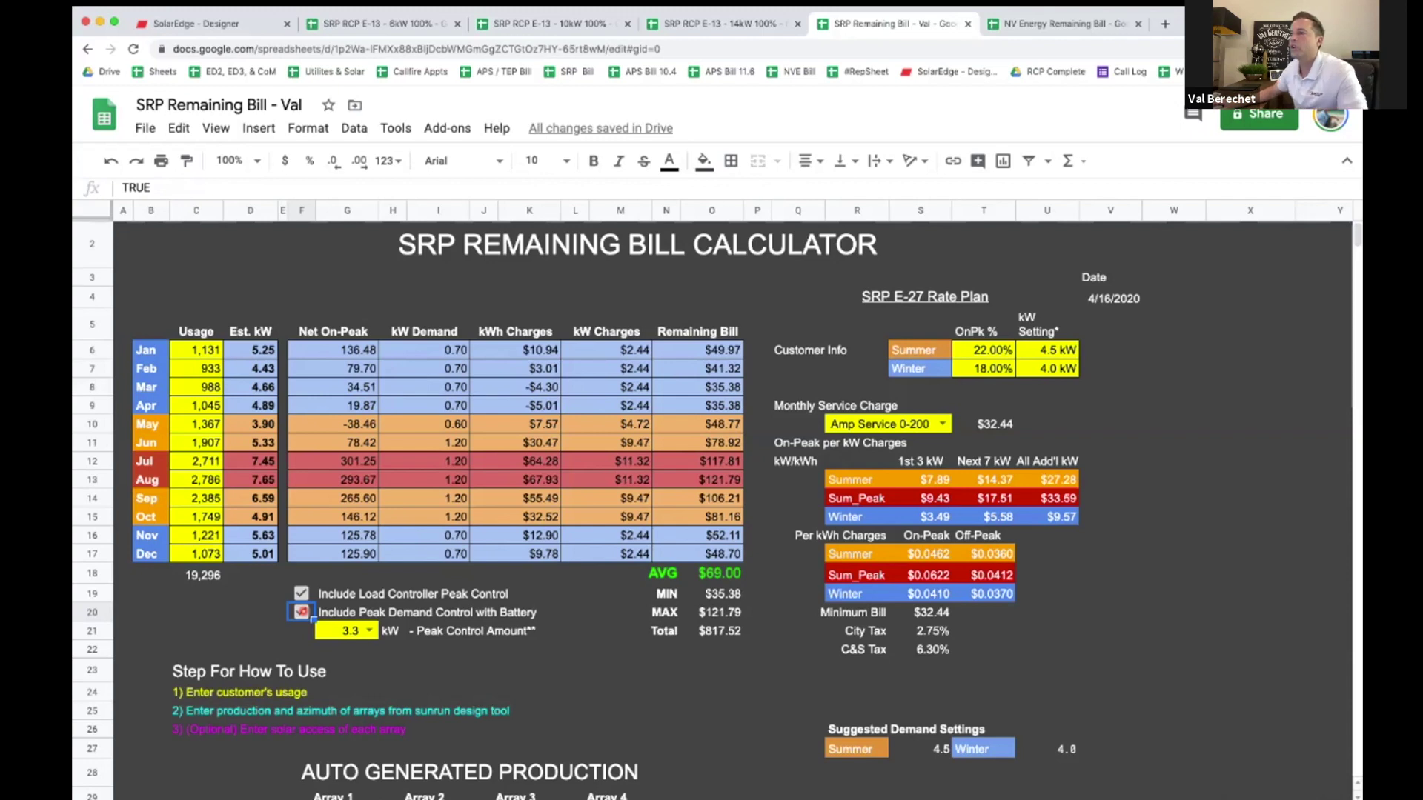
{"action": "left_click", "coordinate": [301, 612]}
{"action": "left_click", "coordinate": [301, 612]}
{"action": "left_click", "coordinate": [301, 612]}
{"action": "left_click", "coordinate": [301, 612]}
{"action": "left_click", "coordinate": [301, 613]}
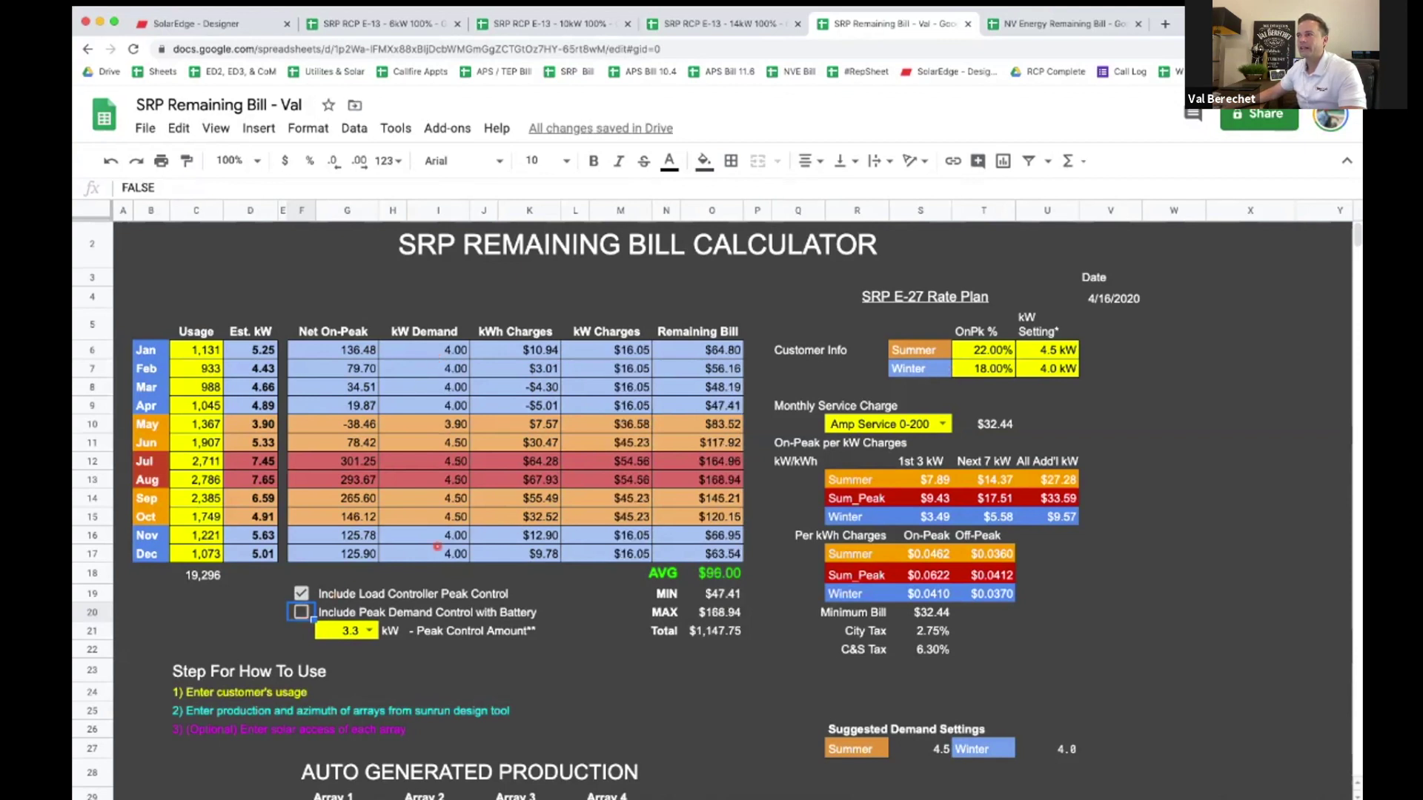
- Set the summer kW setting to 3 and the winter kW setting to 2
{"action": "left_click", "coordinate": [1060, 354]}
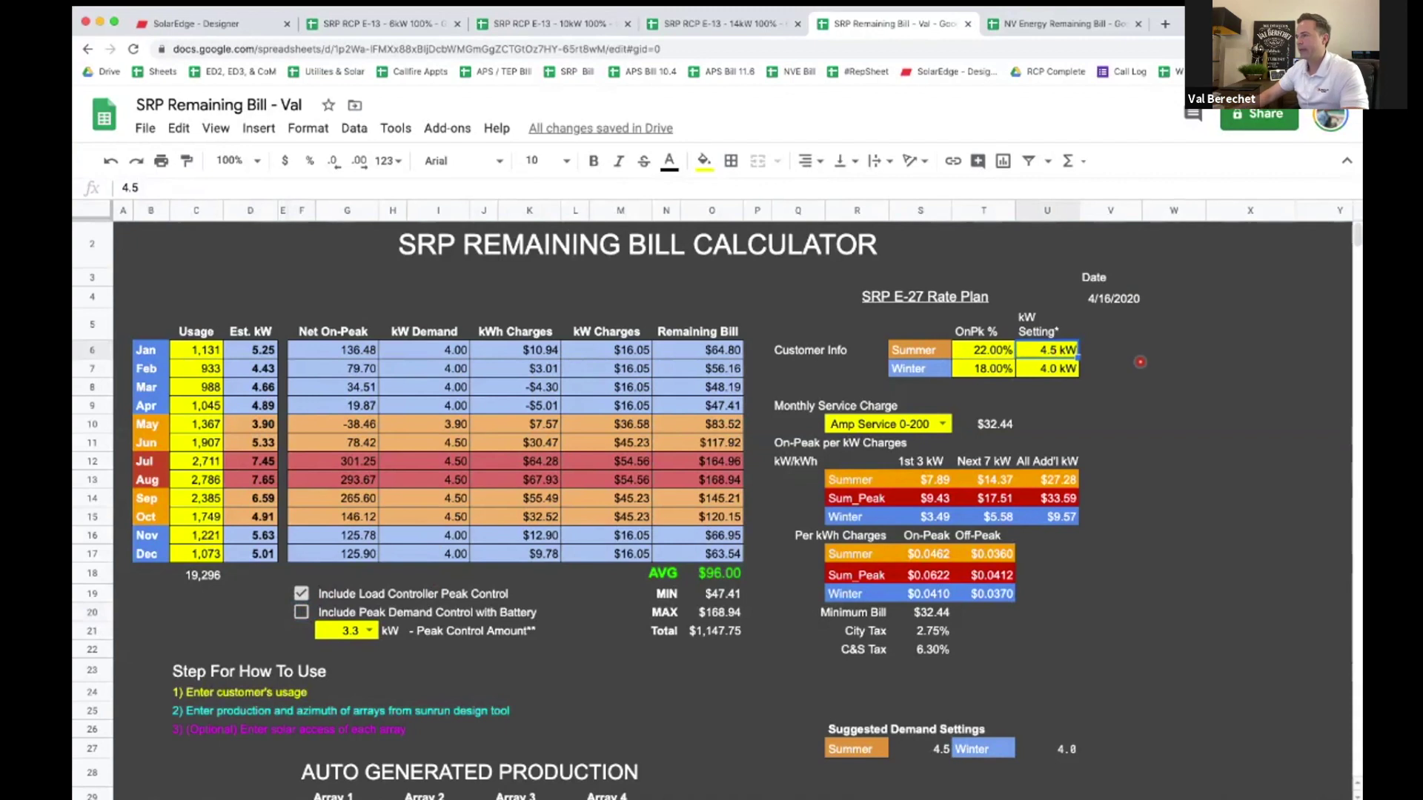
{"action": "type", "text": "3"}
{"action": "key", "text": "Return"}
{"action": "type", "text": "2"}
{"action": "key", "text": "Return"}
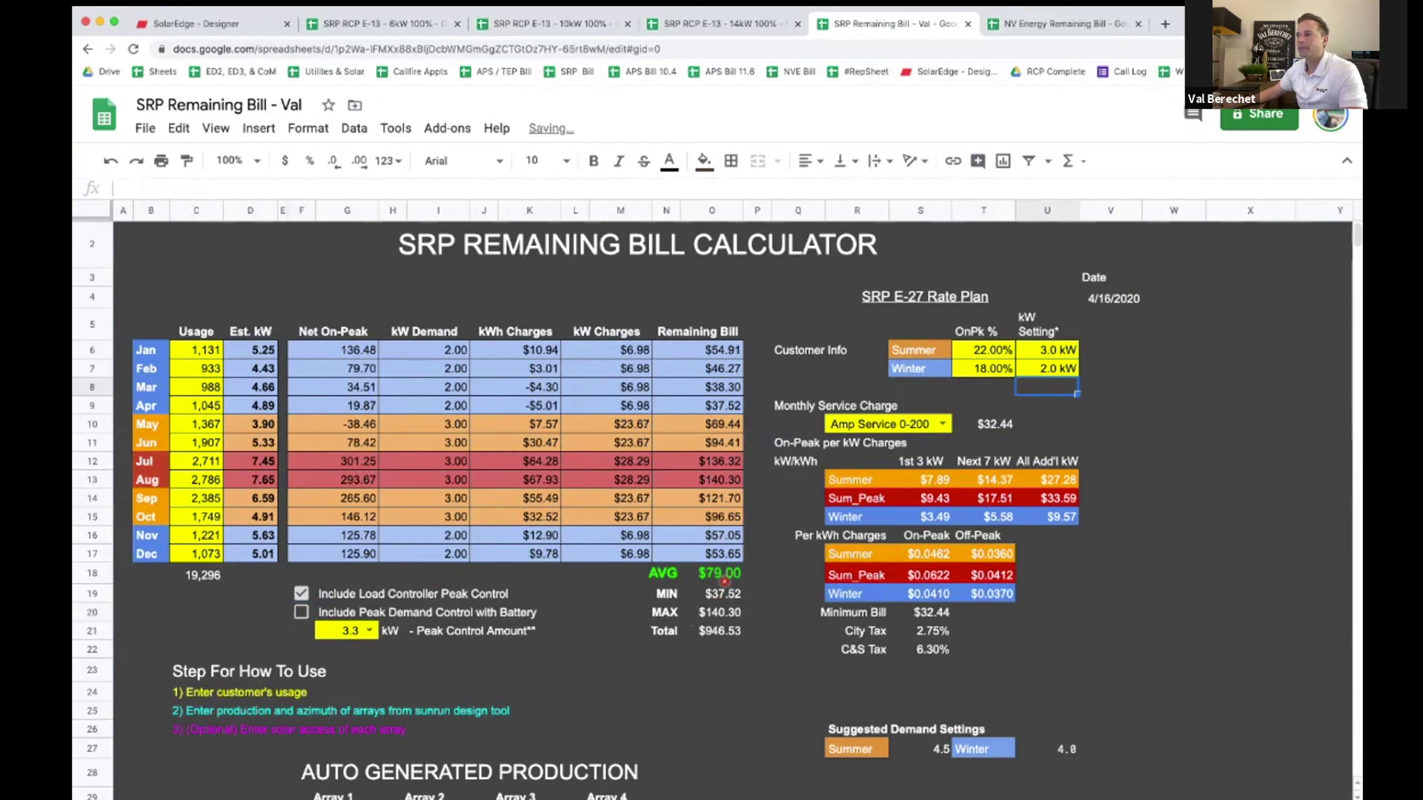
- Return the winter kW setting to 4 and the summer kW setting to 4.5
{"action": "left_click", "coordinate": [1071, 369]}
{"action": "type", "text": "4"}
{"action": "key", "text": "Up"}
{"action": "type", "text": "4.5"}
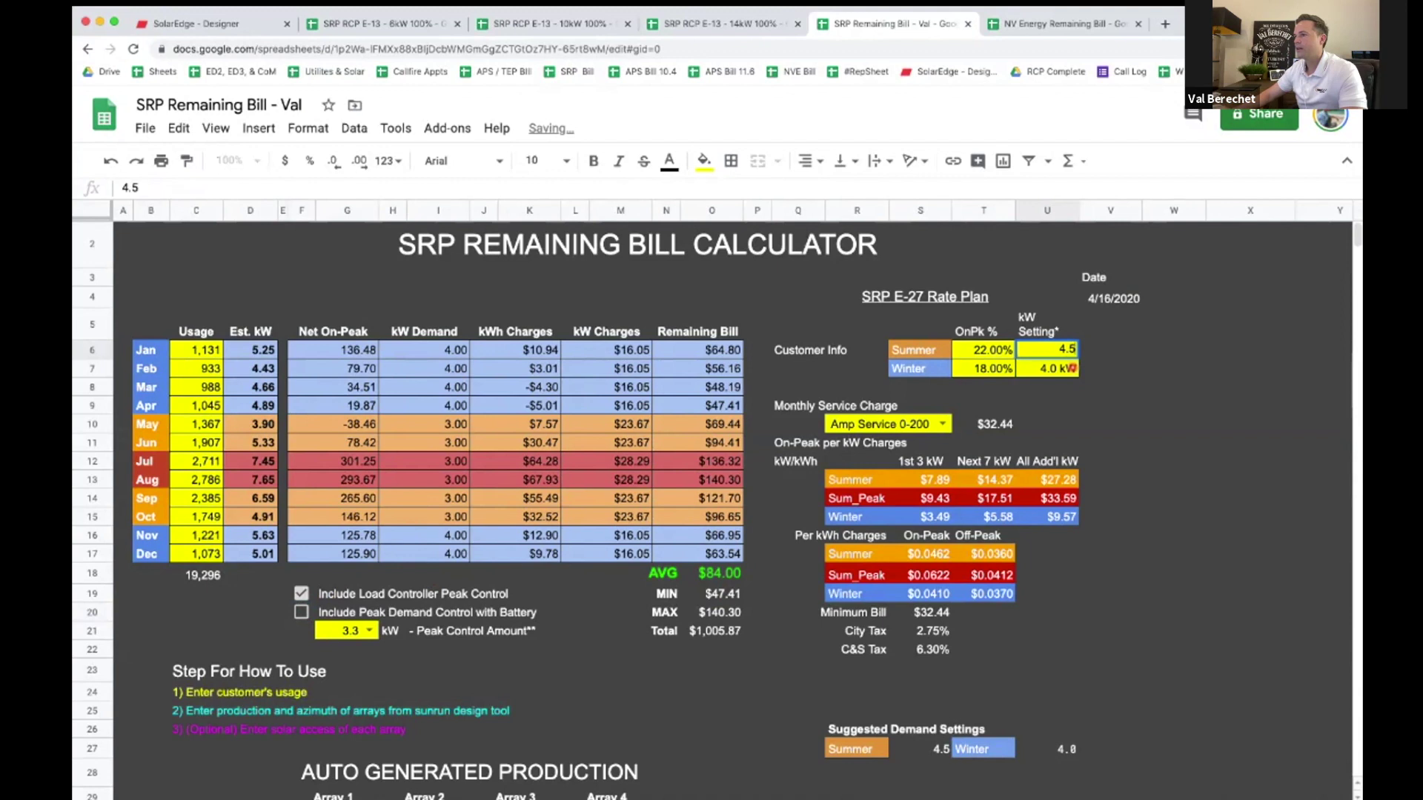
{"action": "key", "text": "Return"}
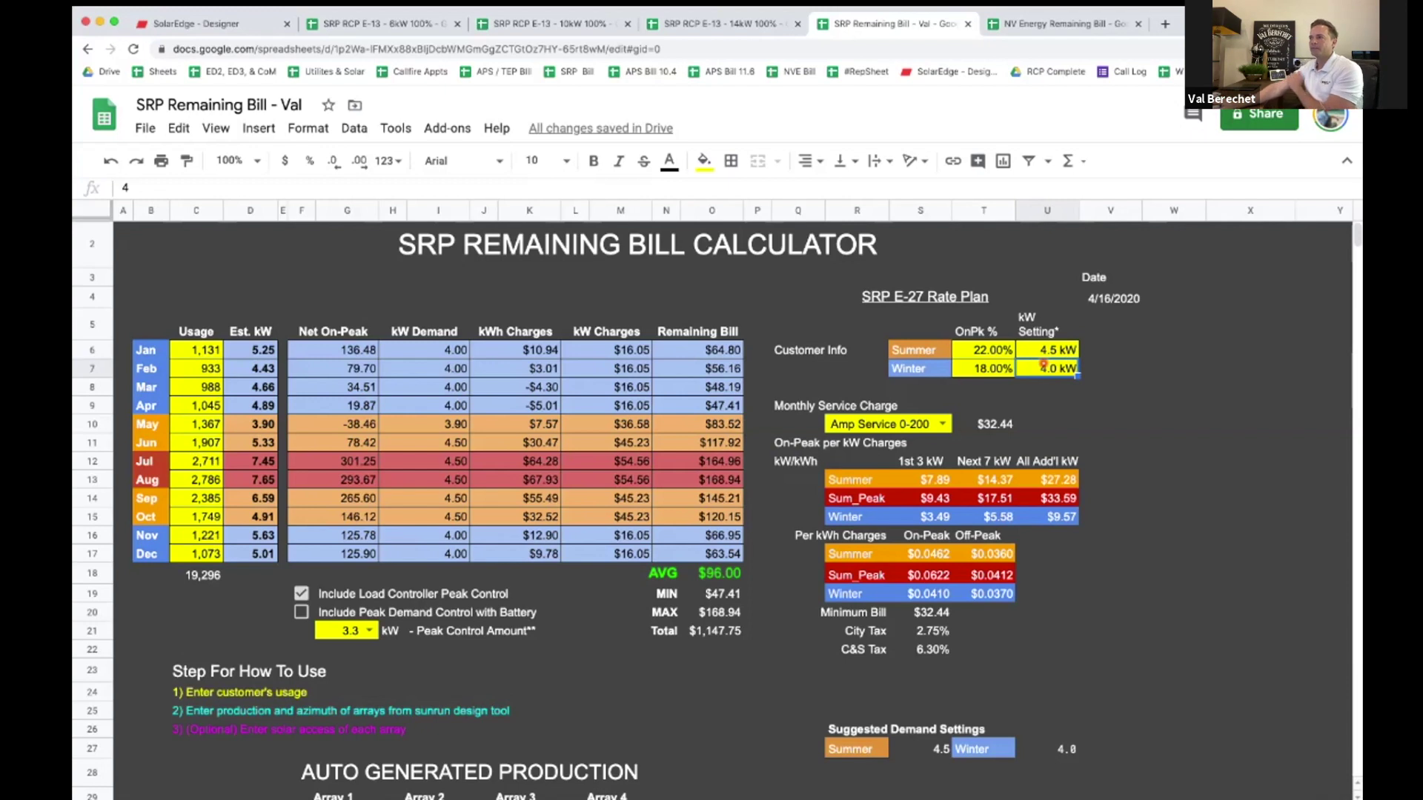
- Set both the summer and winter kW settings to 0 to test the bill without demand charges
{"action": "left_click", "coordinate": [1048, 348]}
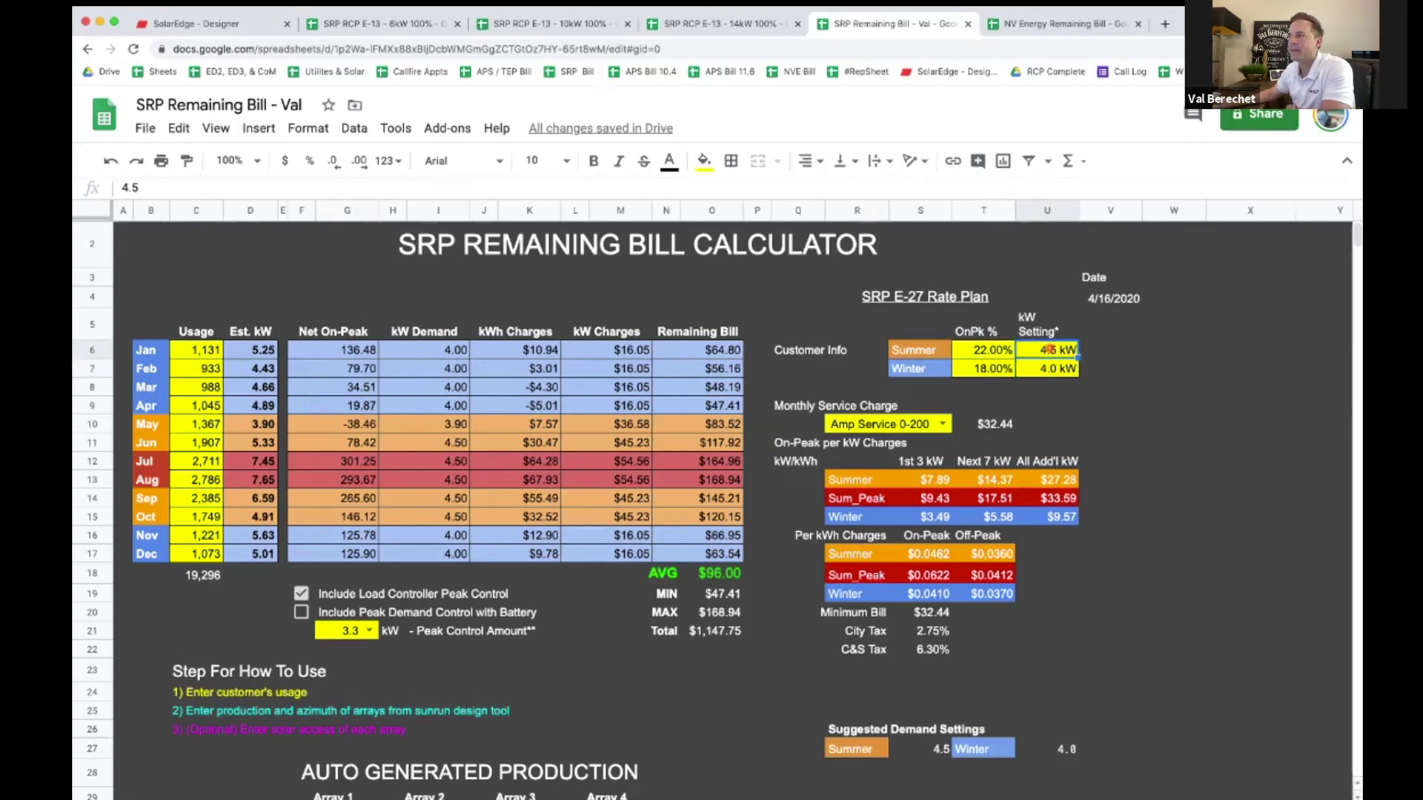
{"action": "type", "text": "0"}
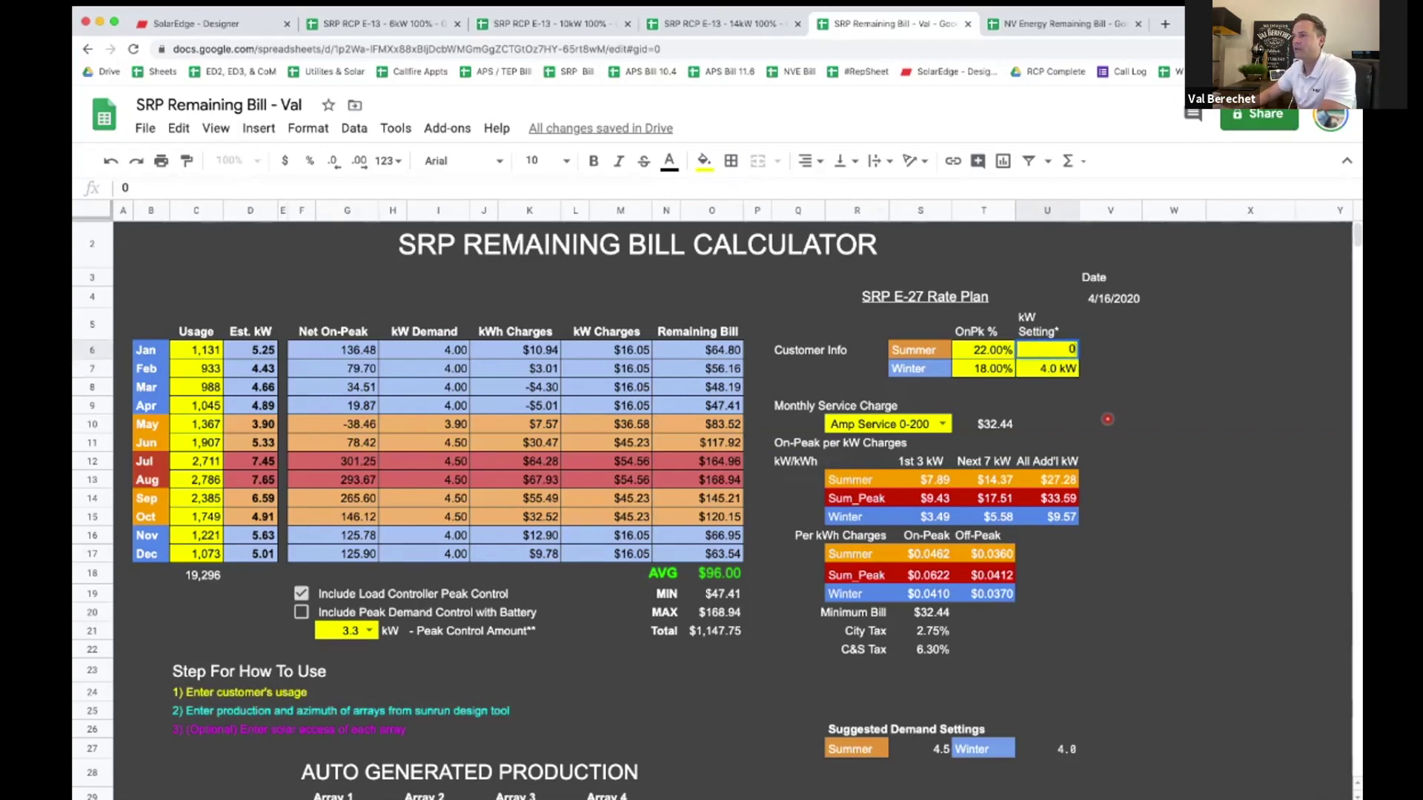
{"action": "key", "text": "Return"}
{"action": "type", "text": "0"}
{"action": "key", "text": "Up"}
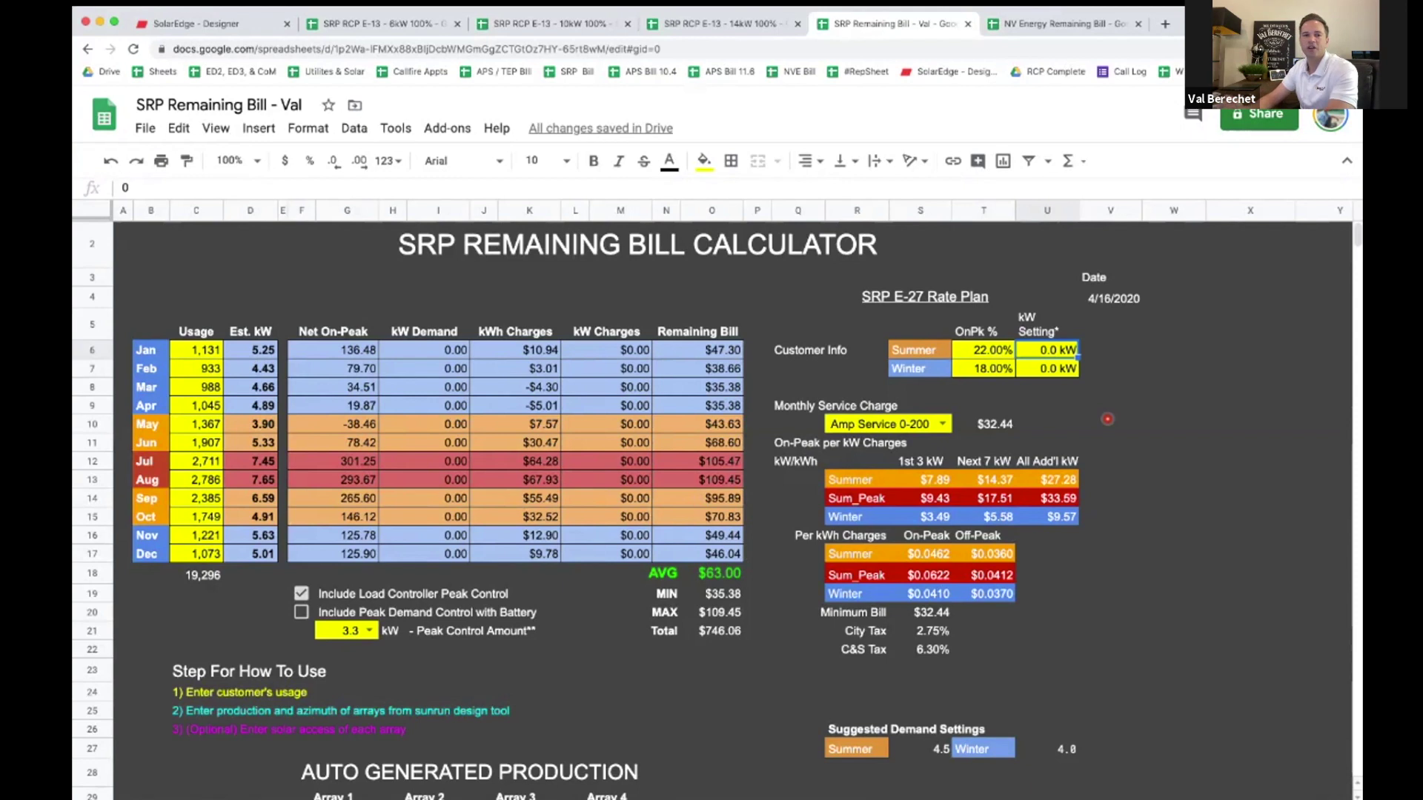
- Set the summer kW setting back to 4.5 and the winter kW setting back to 4
{"action": "type", "text": "4.5"}
{"action": "key", "text": "Return"}
{"action": "type", "text": "4"}
{"action": "key", "text": "Return"}
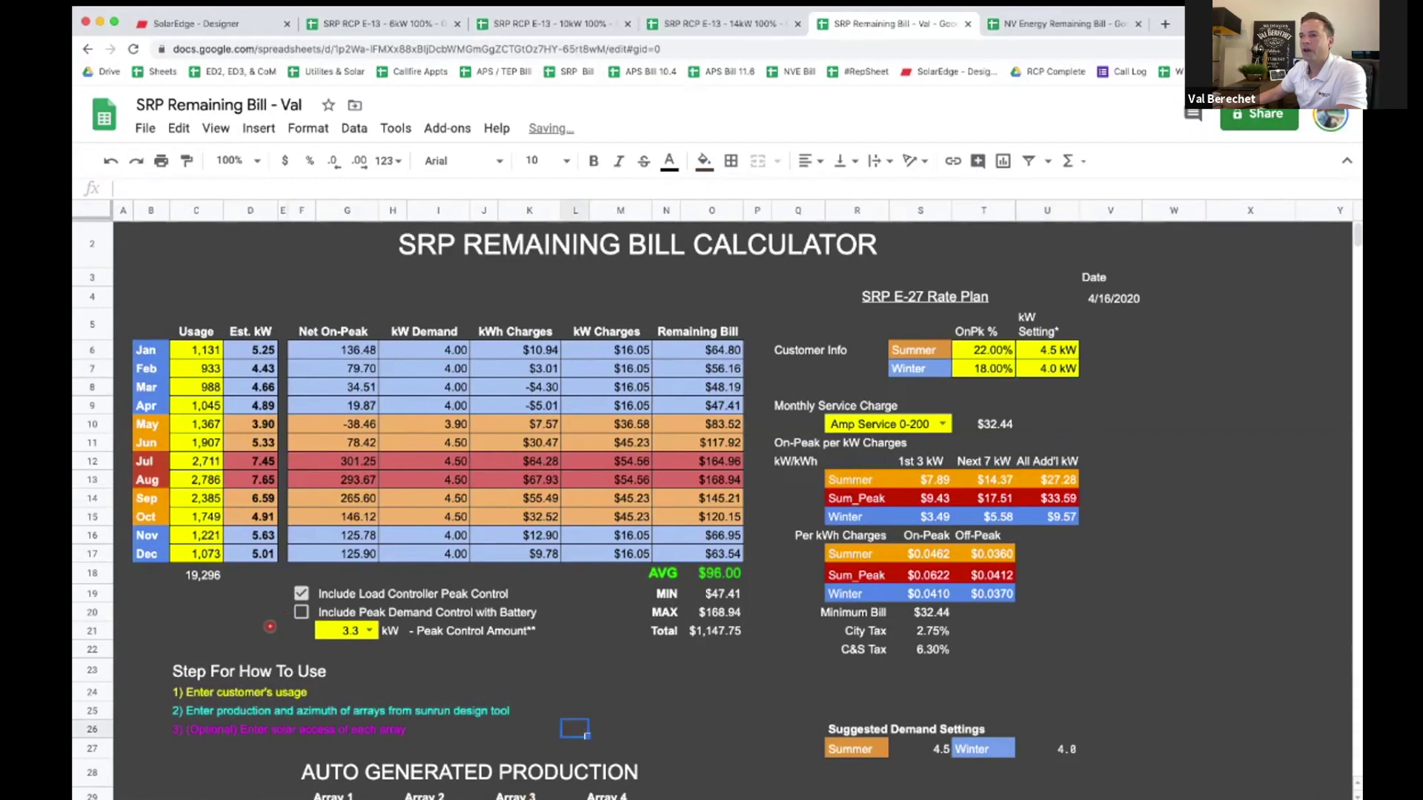
- Include peak demand control with battery and review the monthly kW demand, kW charges and kWh charges
{"action": "left_click", "coordinate": [301, 612]}
{"action": "left_click", "coordinate": [301, 612]}
{"action": "left_click", "coordinate": [300, 612]}
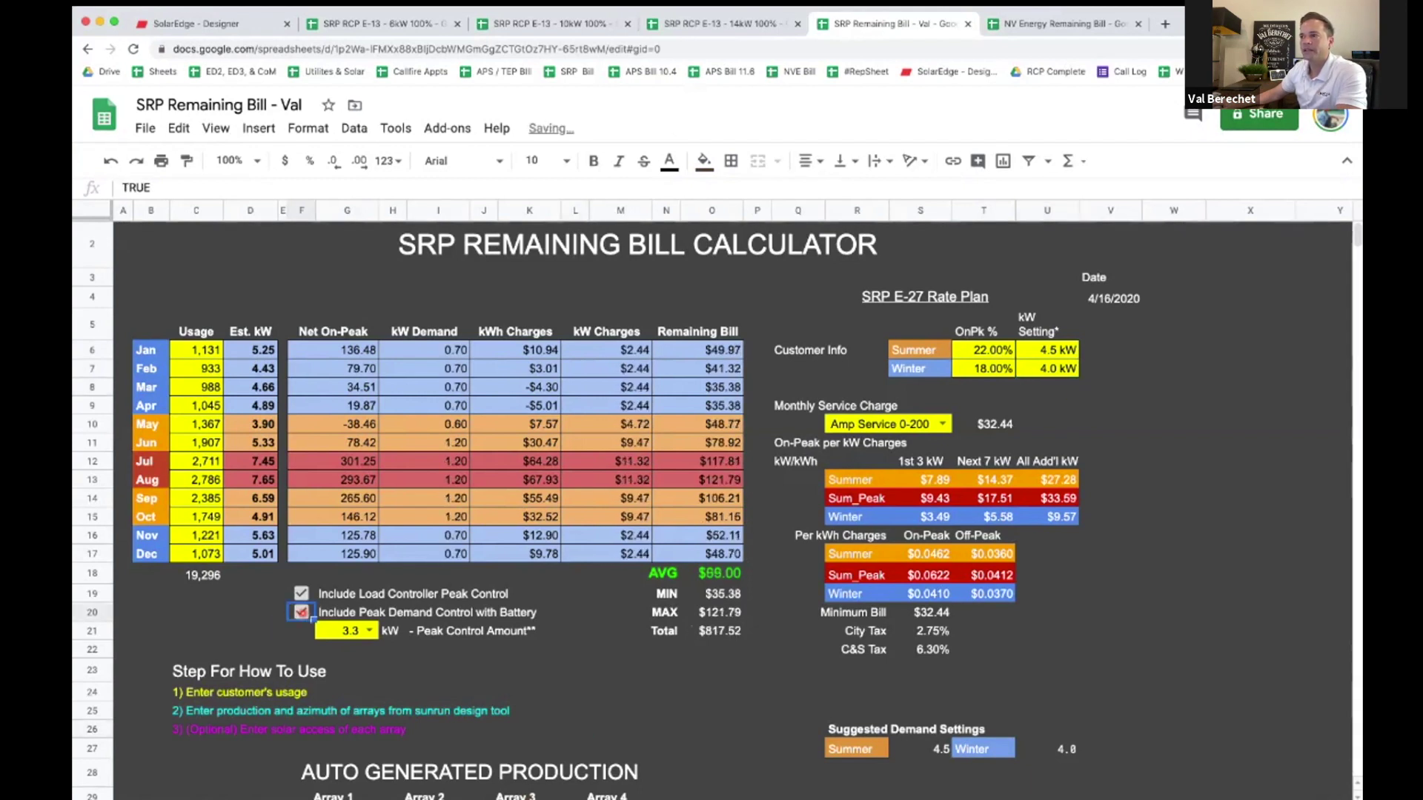
{"action": "left_click_drag", "start_coordinate": [437, 343], "coordinate": [456, 422]}
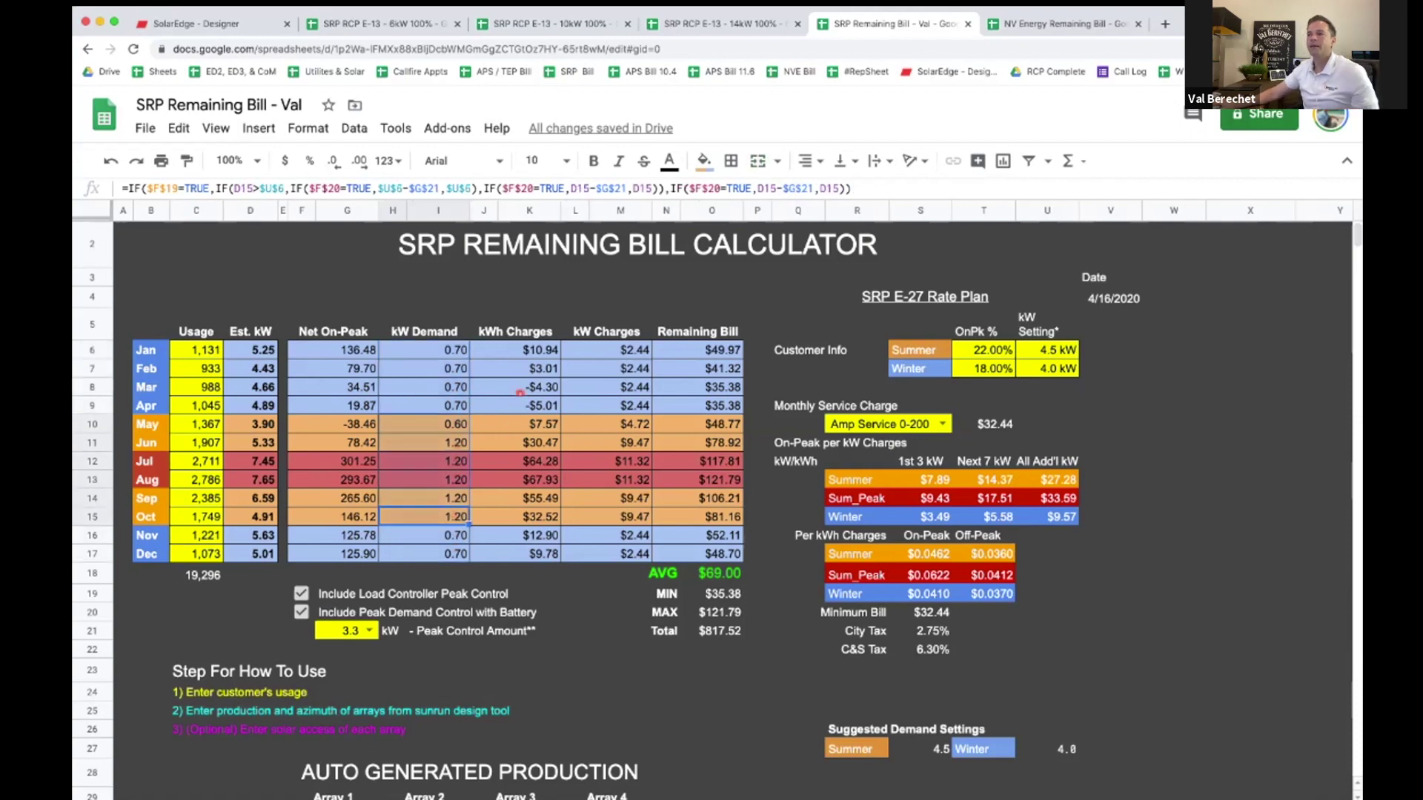
{"action": "left_click_drag", "start_coordinate": [605, 348], "coordinate": [634, 479]}
{"action": "left_click_drag", "start_coordinate": [532, 350], "coordinate": [554, 554]}
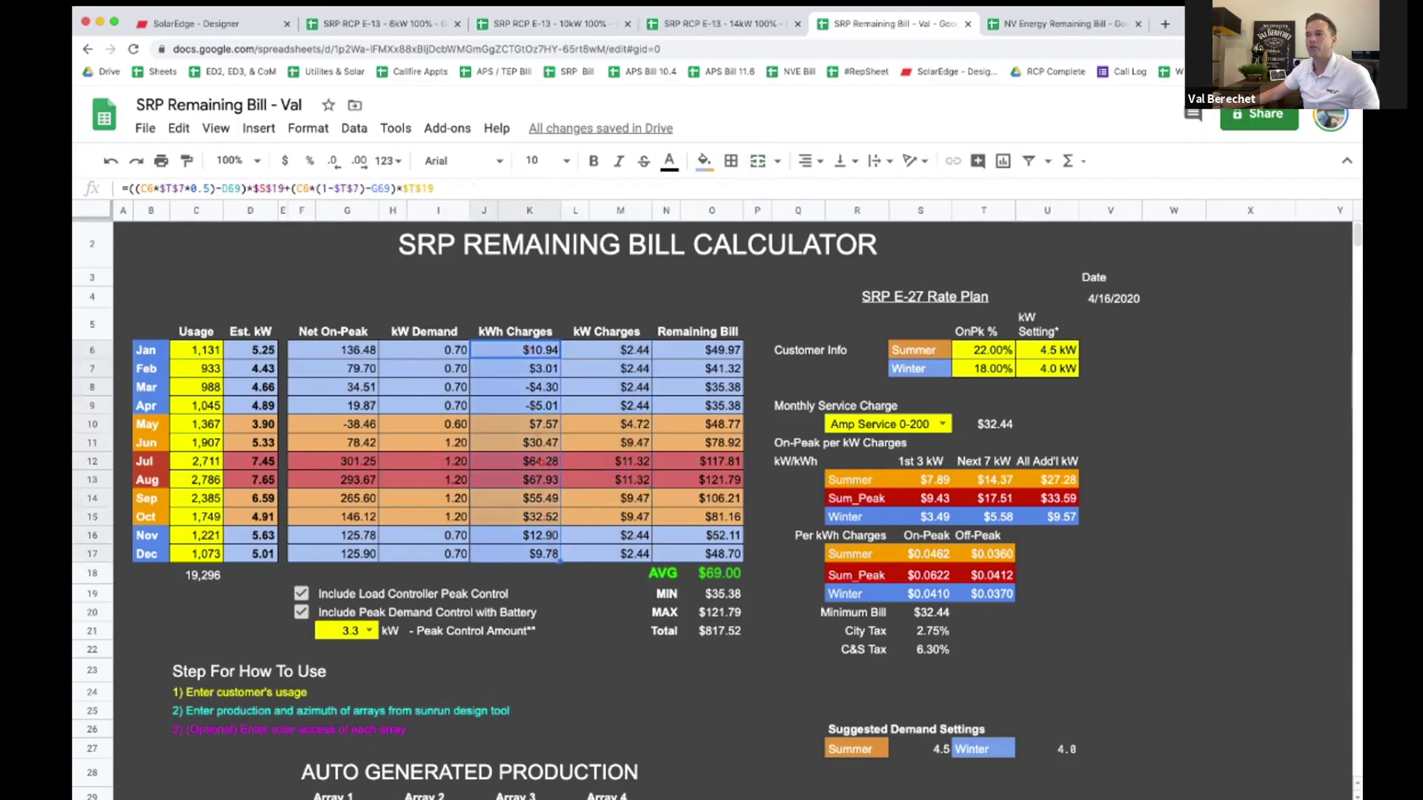
{"action": "left_click", "coordinate": [531, 464]}
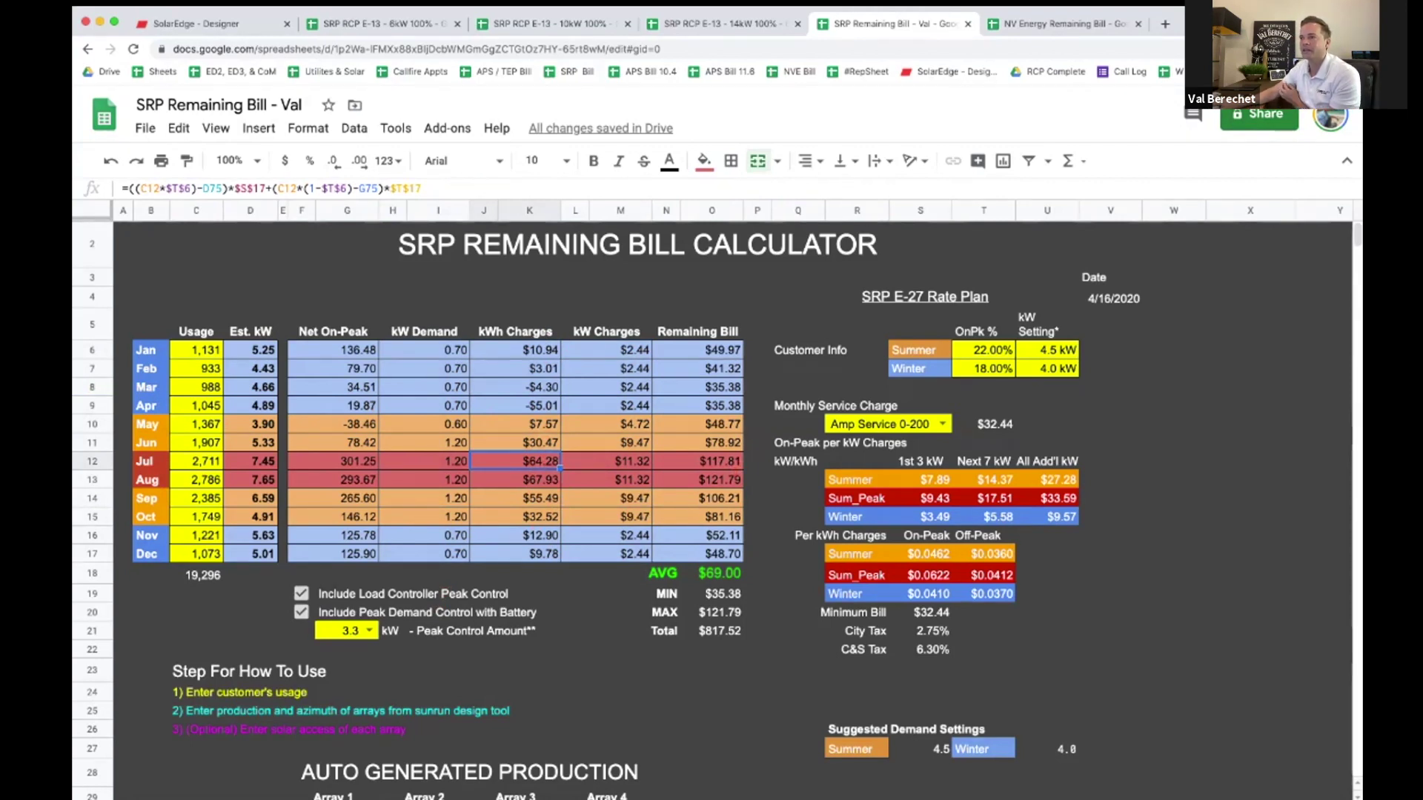
- Exclude both the battery peak demand control and the load controller peak control from the bill calculation
{"action": "left_click", "coordinate": [301, 613]}
{"action": "left_click", "coordinate": [301, 594]}
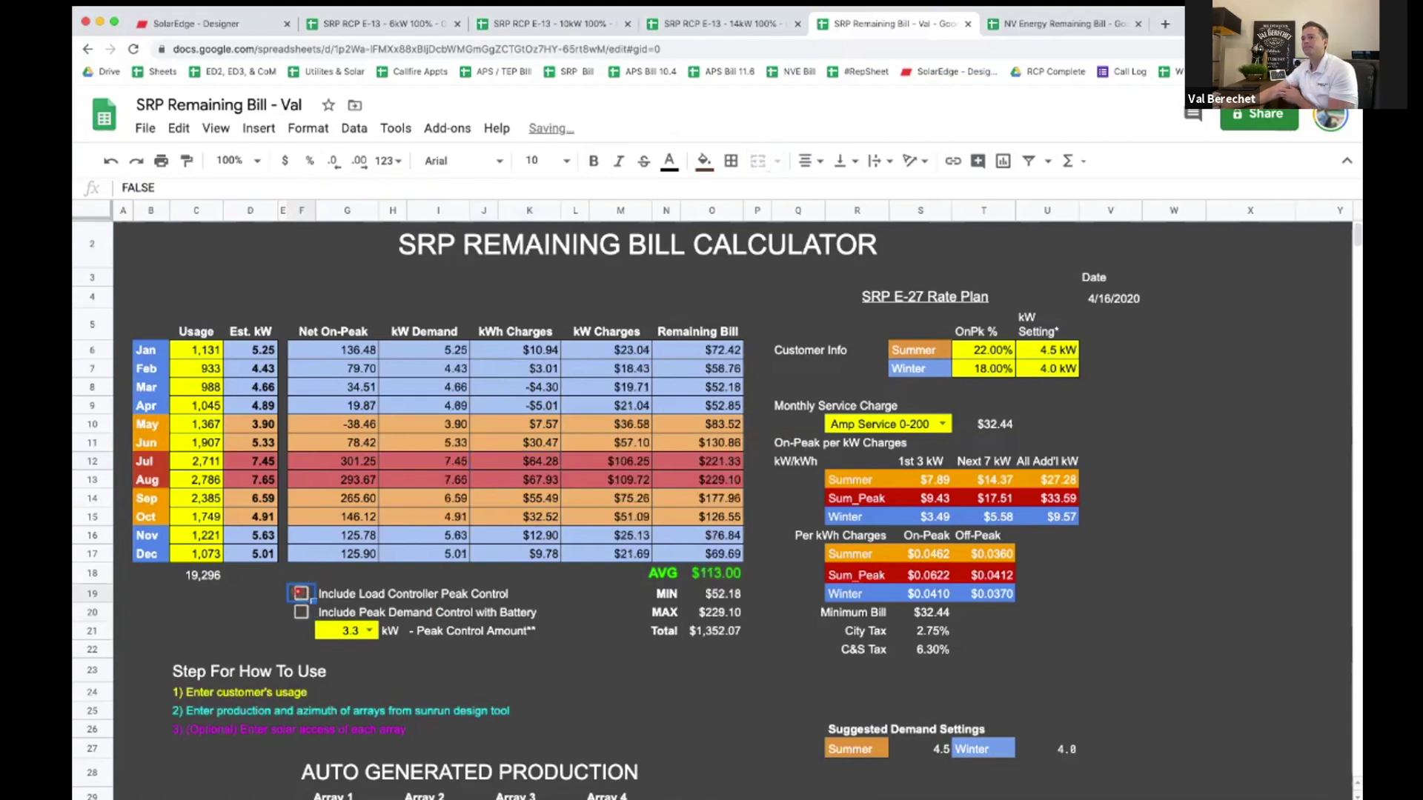
{"action": "scroll", "coordinate": [327, 586], "scroll_direction": "down", "scroll_amount": 3}
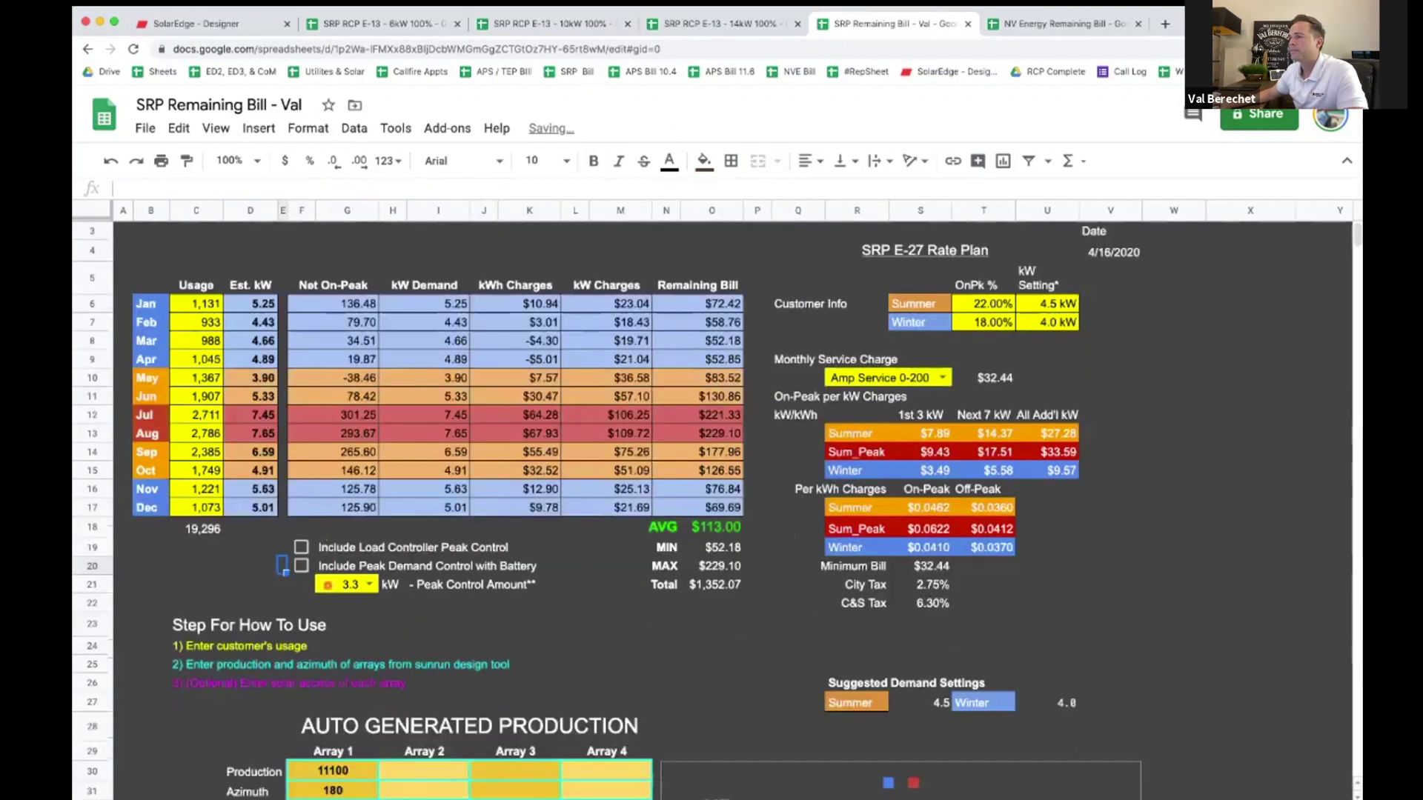
- Test Amp Service 200+ as the monthly service charge, and return the charge to Amp Service 0-200
{"action": "scroll", "coordinate": [327, 585], "scroll_direction": "up", "scroll_amount": 4}
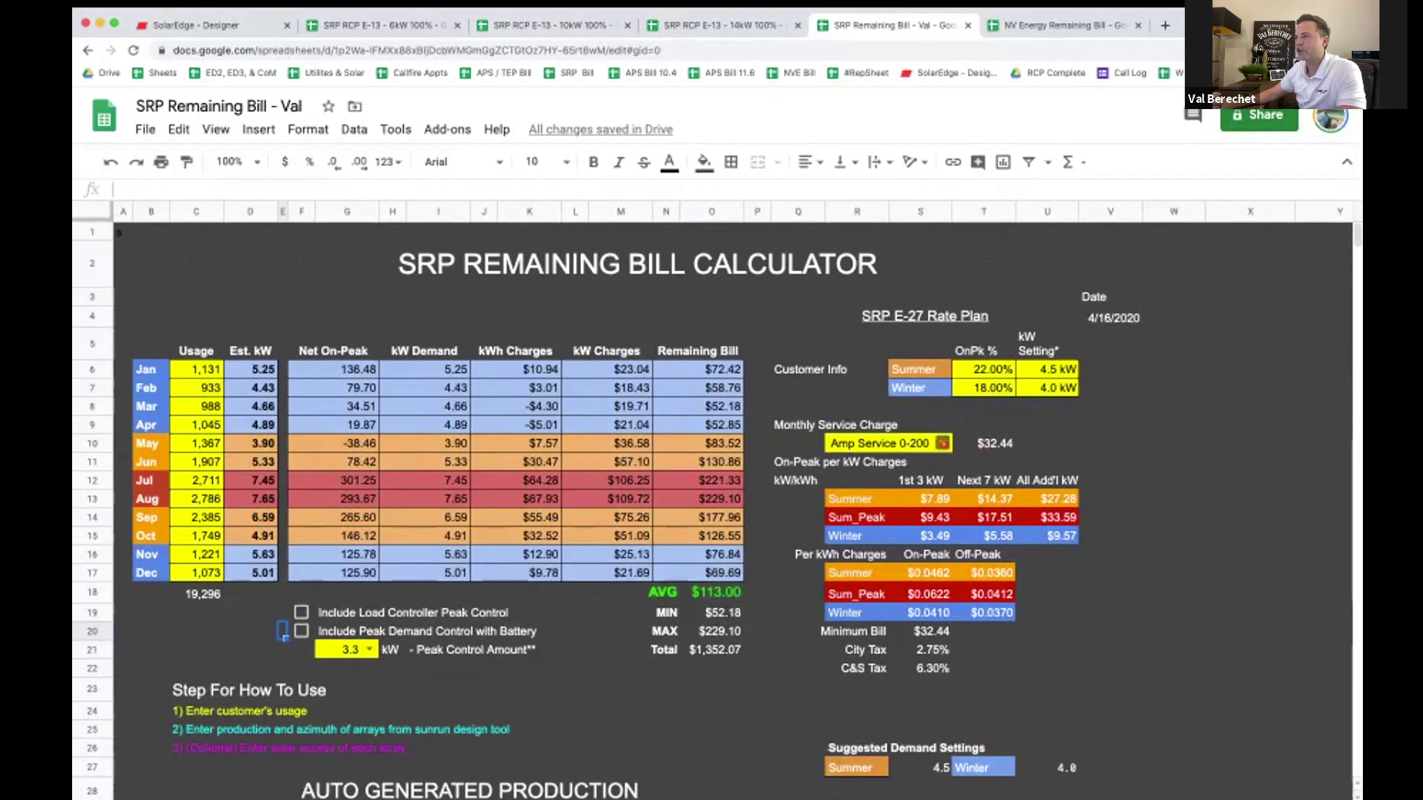
{"action": "left_click", "coordinate": [942, 444]}
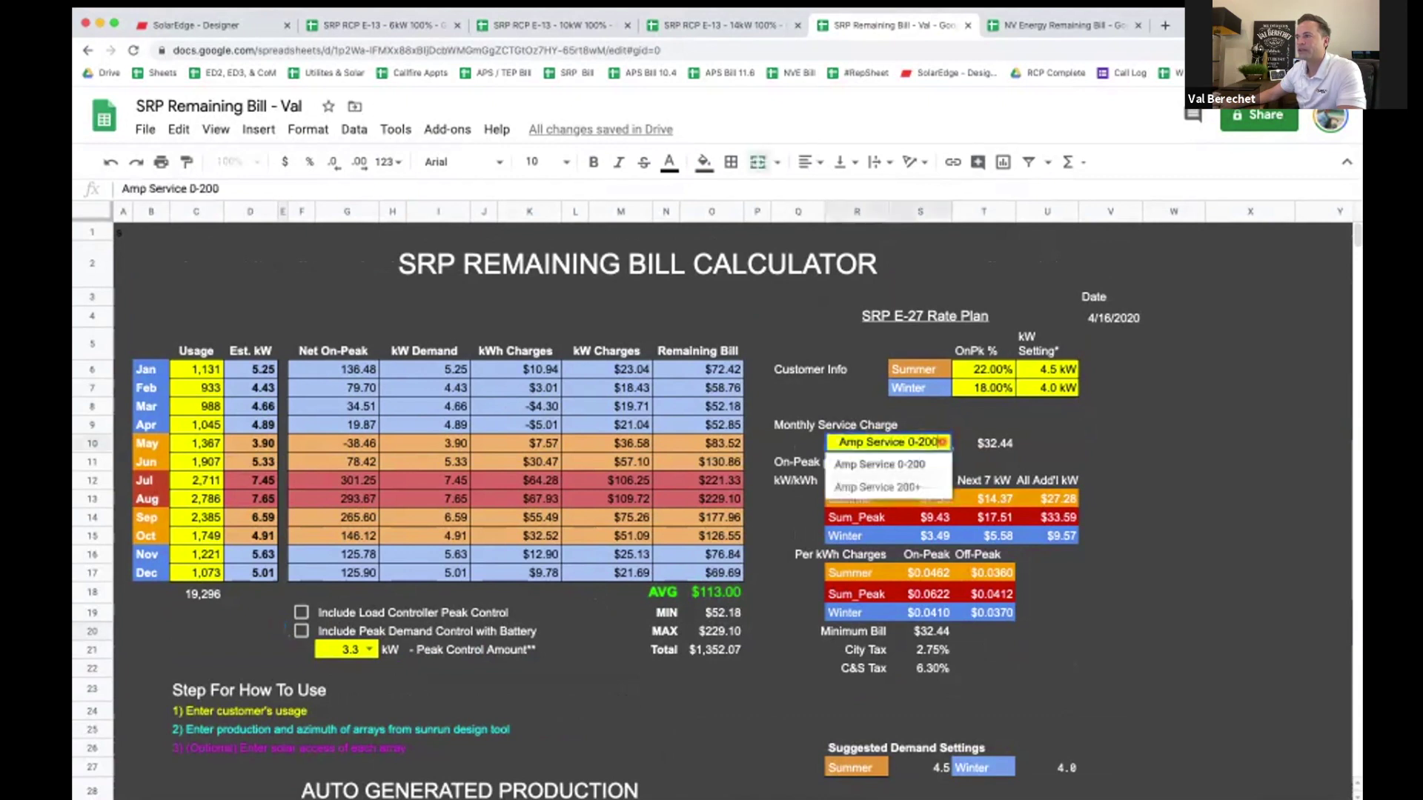
{"action": "left_click", "coordinate": [909, 487]}
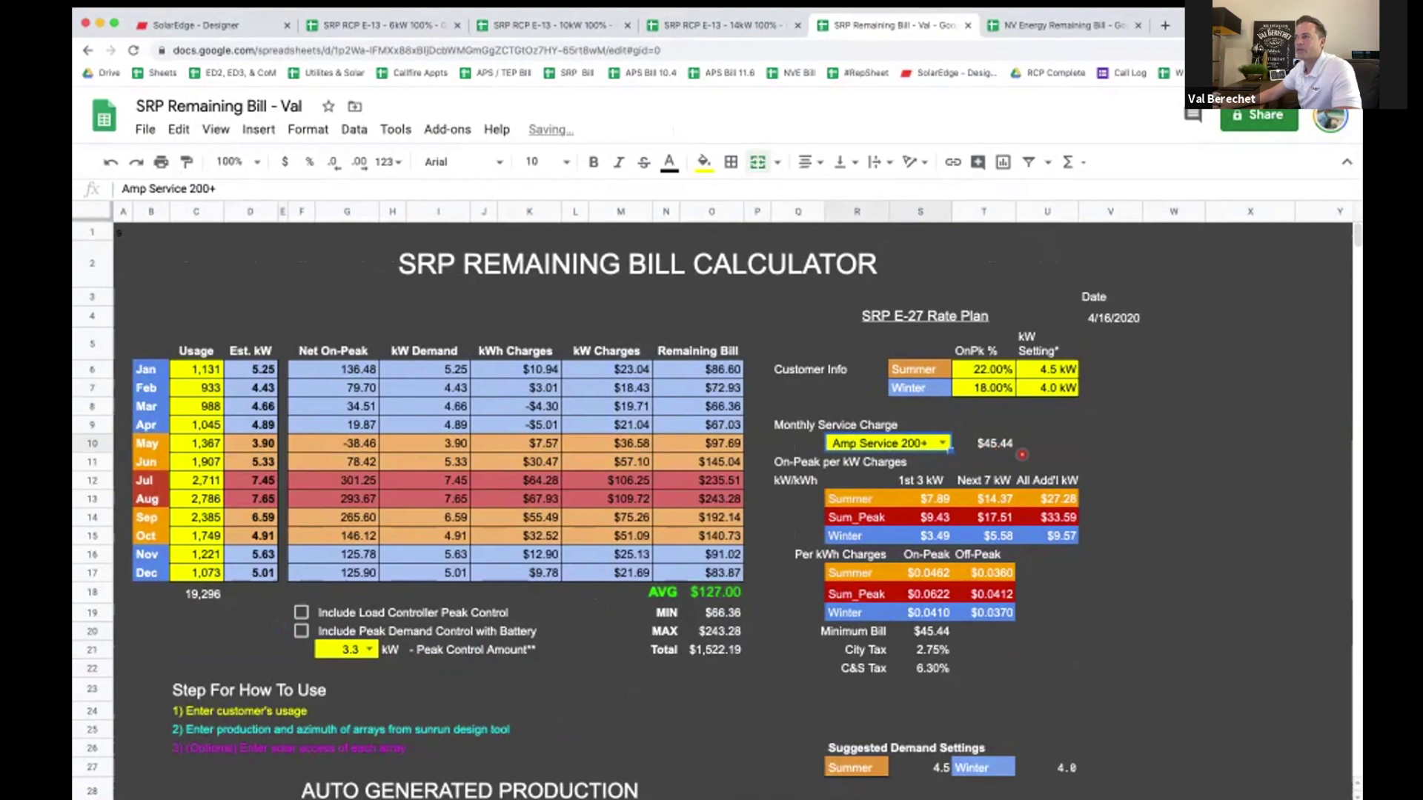
{"action": "left_click", "coordinate": [942, 443]}
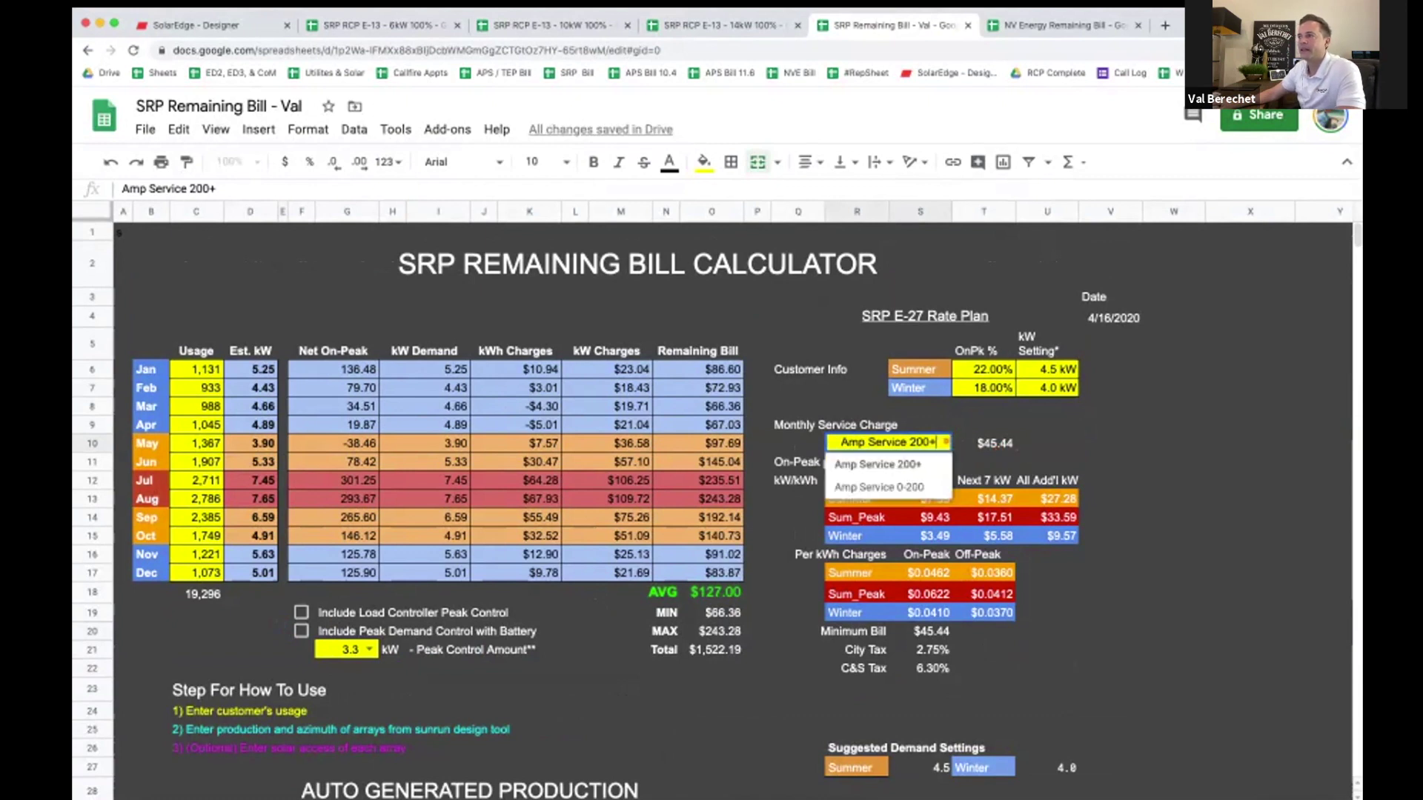
{"action": "left_click", "coordinate": [920, 461]}
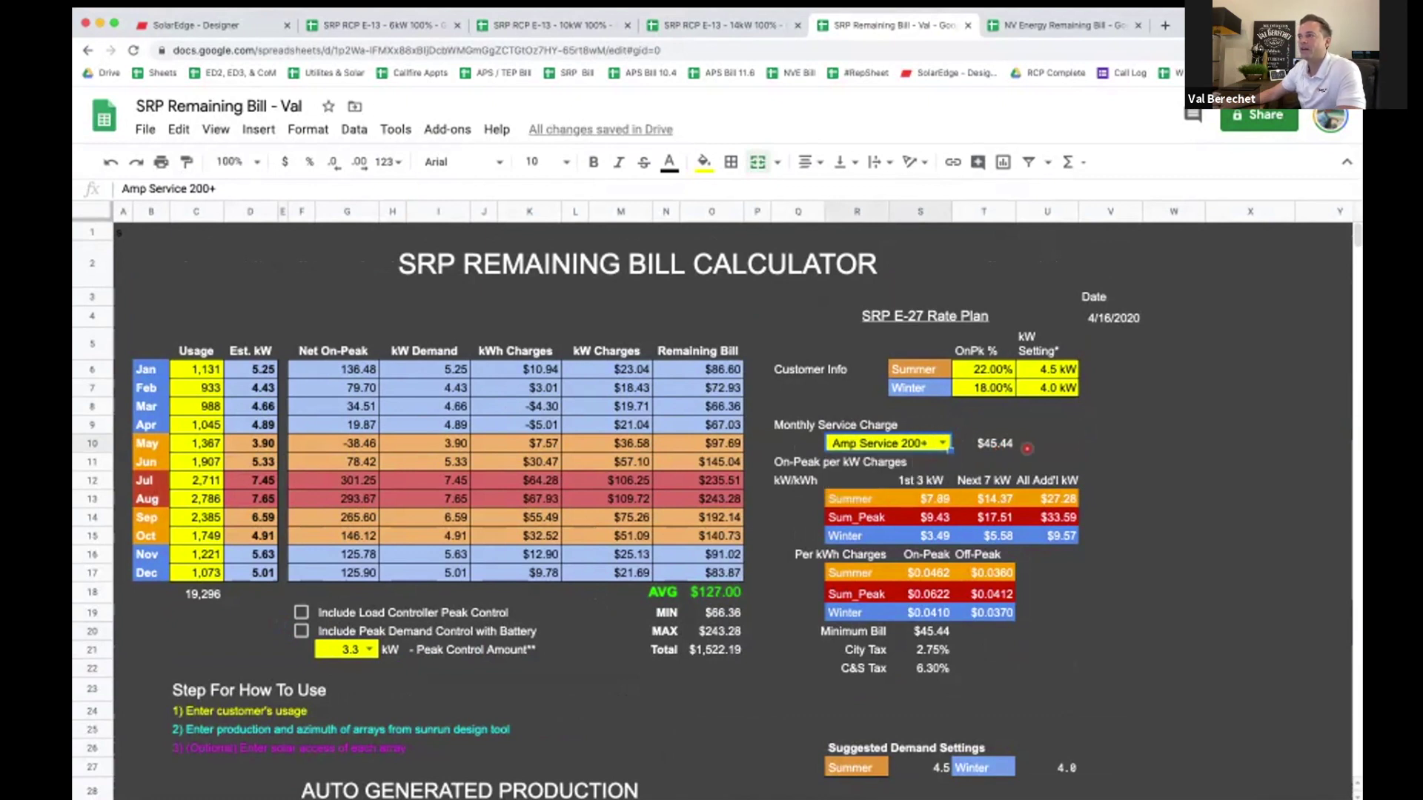
{"action": "left_click", "coordinate": [936, 442]}
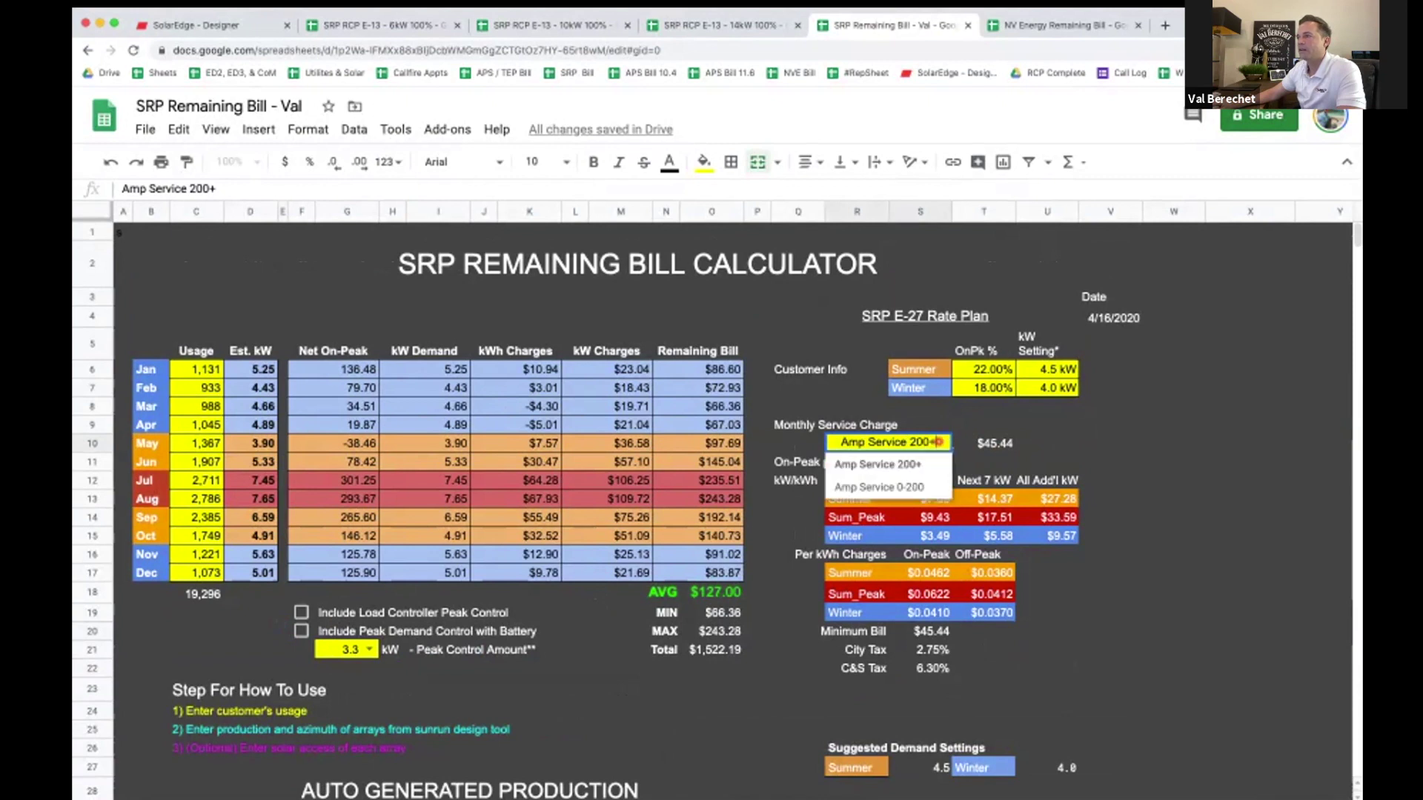
{"action": "left_click", "coordinate": [938, 480]}
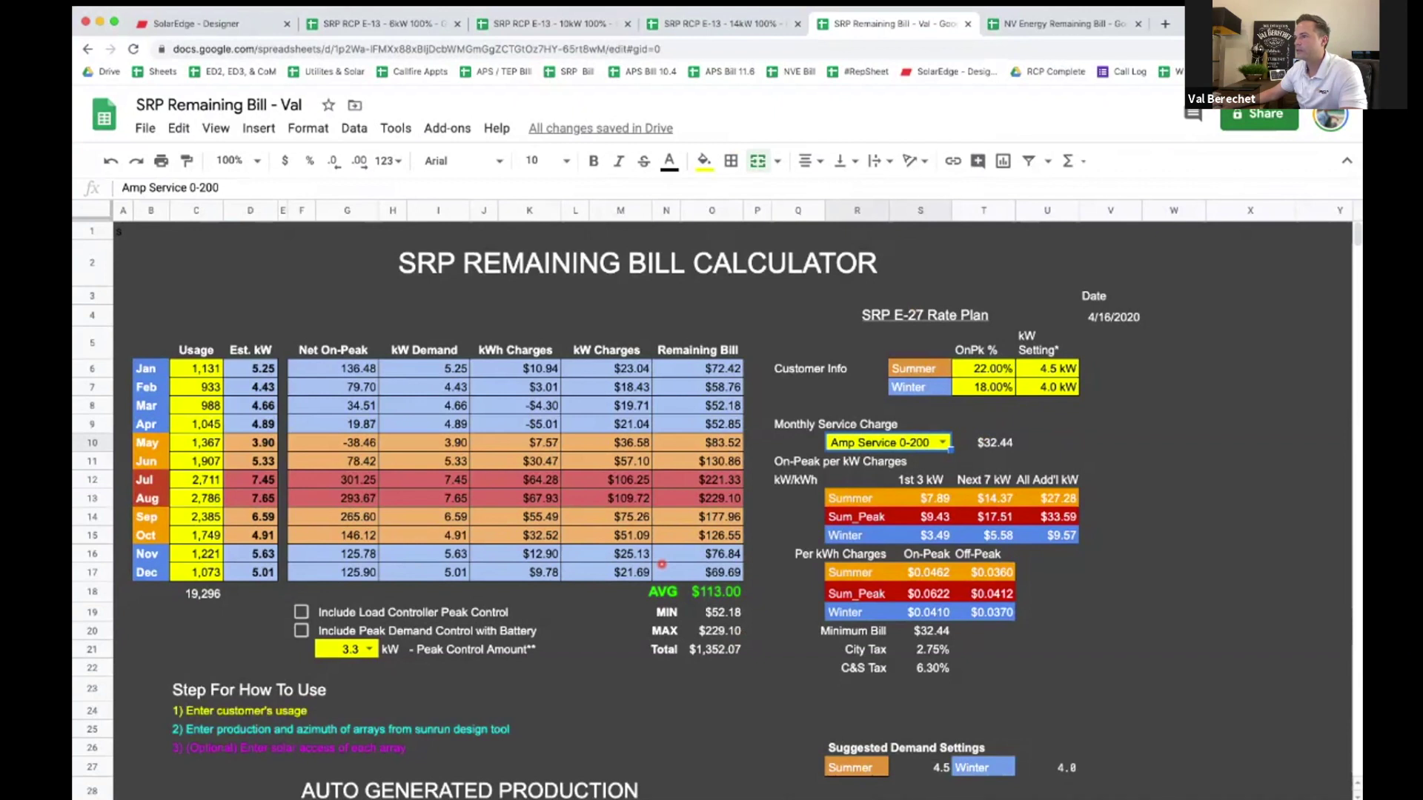
- Switch to the presentation and advance to the slide on common SRP mistakes
{"action": "key", "text": "super+Tab"}
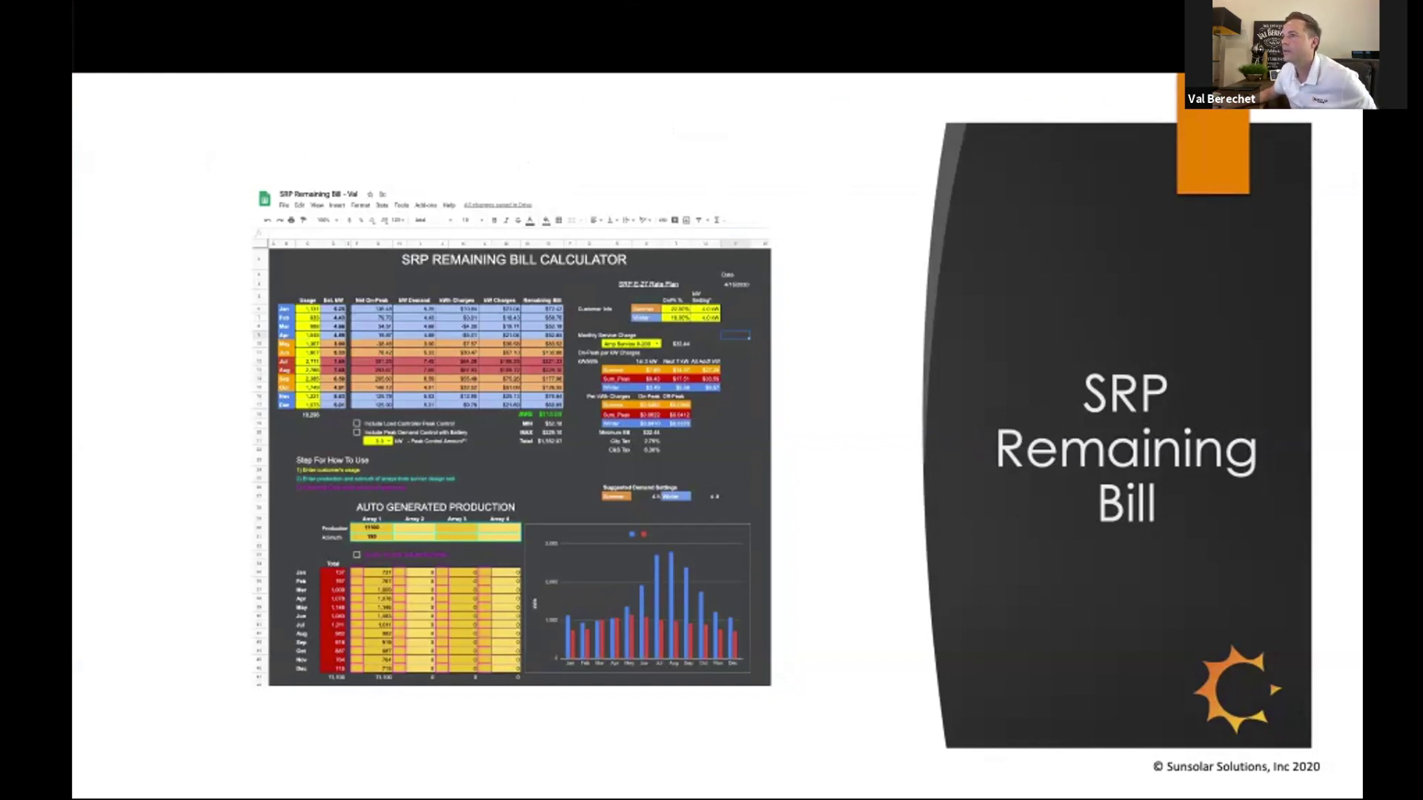
{"action": "key", "text": "Right"}
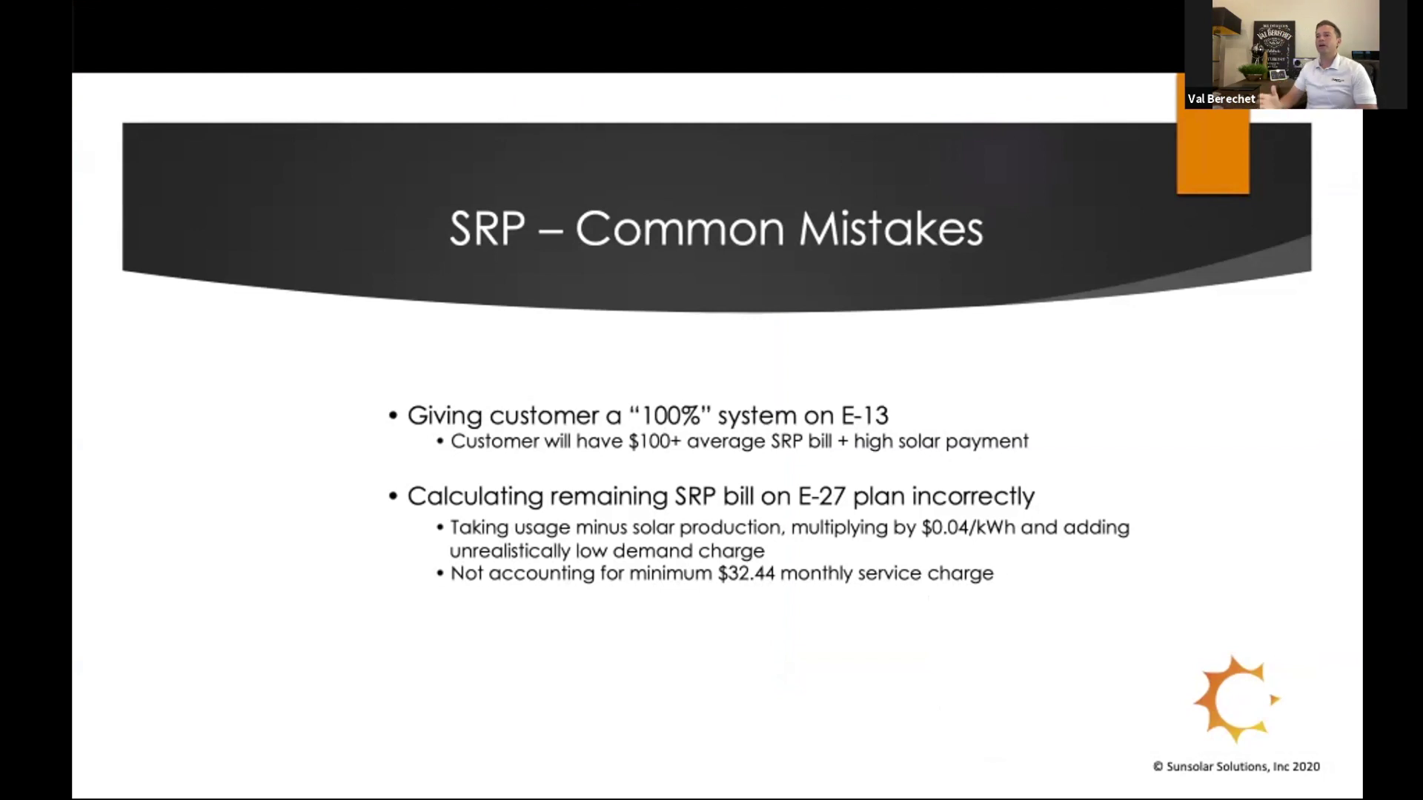
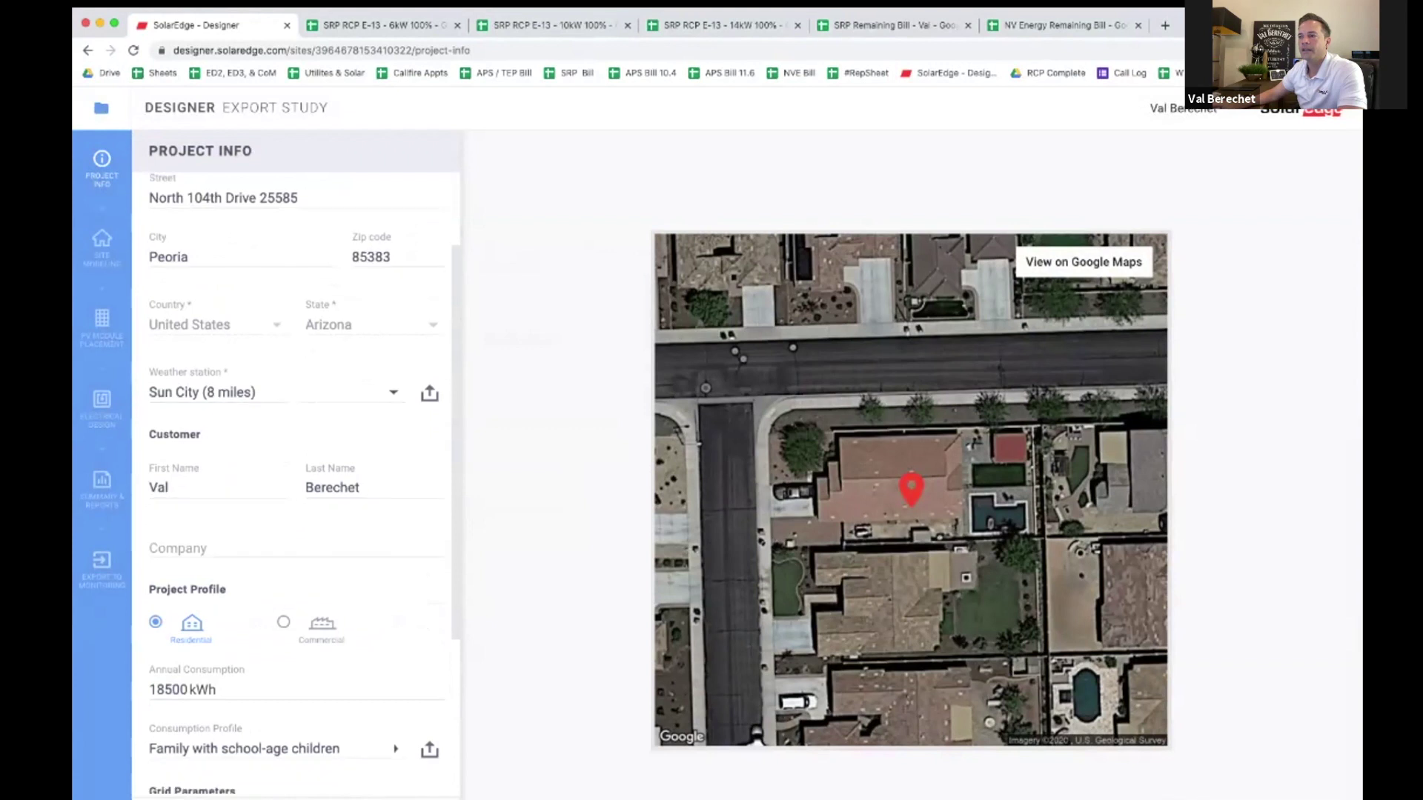
- Review the project's roof model, PV module placement, and the summary's monthly energy, system production and consumption charts
{"action": "left_click", "coordinate": [101, 247]}
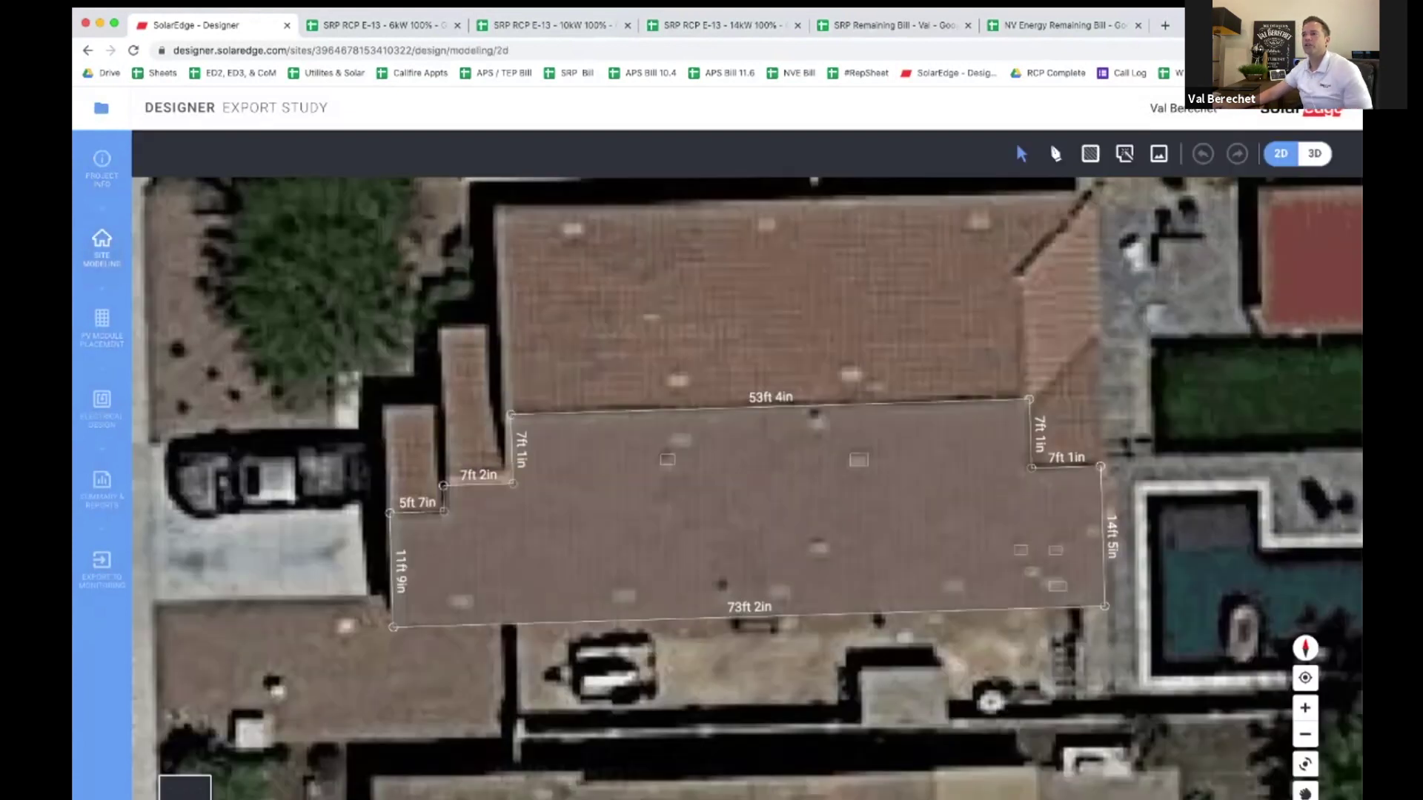
{"action": "left_click", "coordinate": [101, 326]}
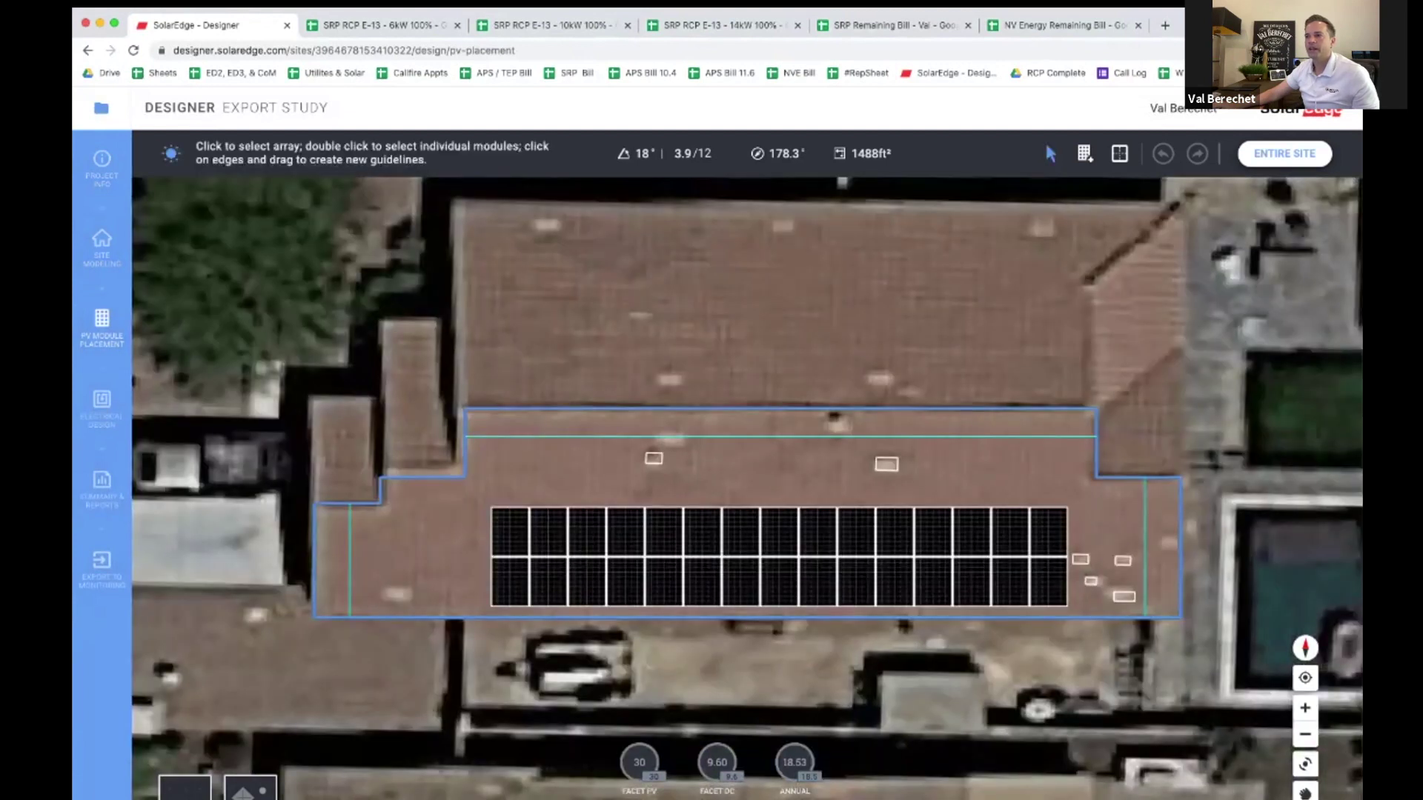
{"action": "left_click", "coordinate": [102, 489]}
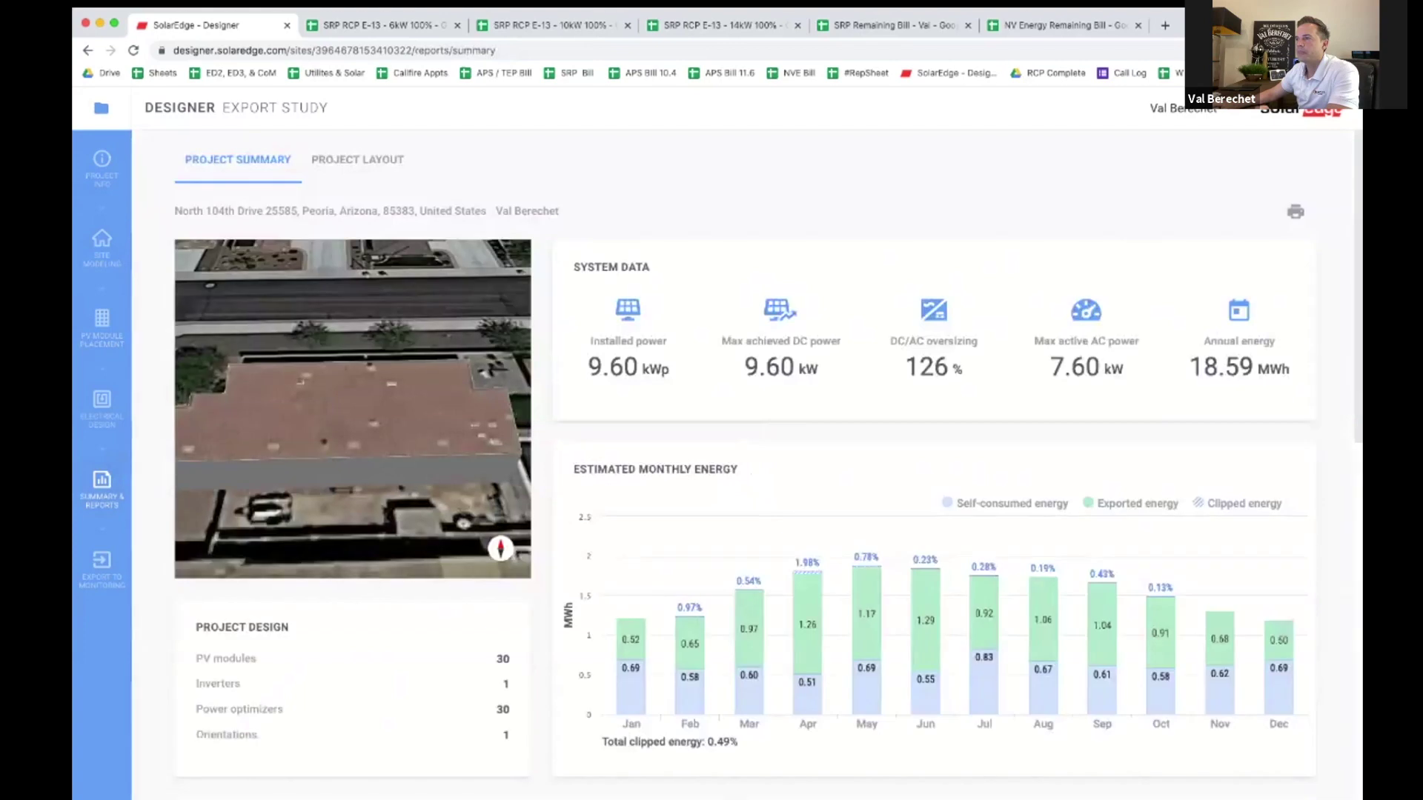
{"action": "scroll", "coordinate": [558, 478], "scroll_direction": "down", "scroll_amount": 6}
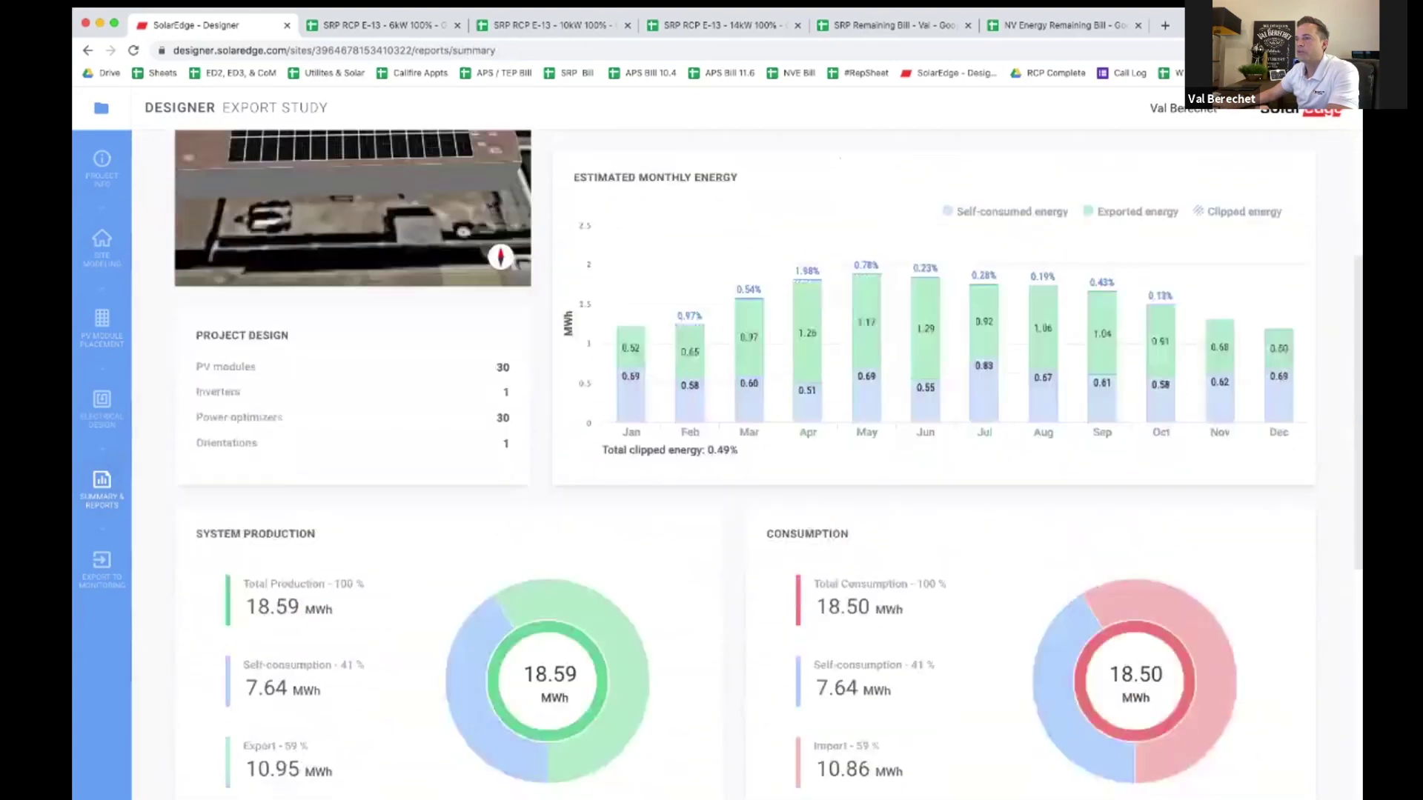
{"action": "scroll", "coordinate": [558, 478], "scroll_direction": "up", "scroll_amount": 1}
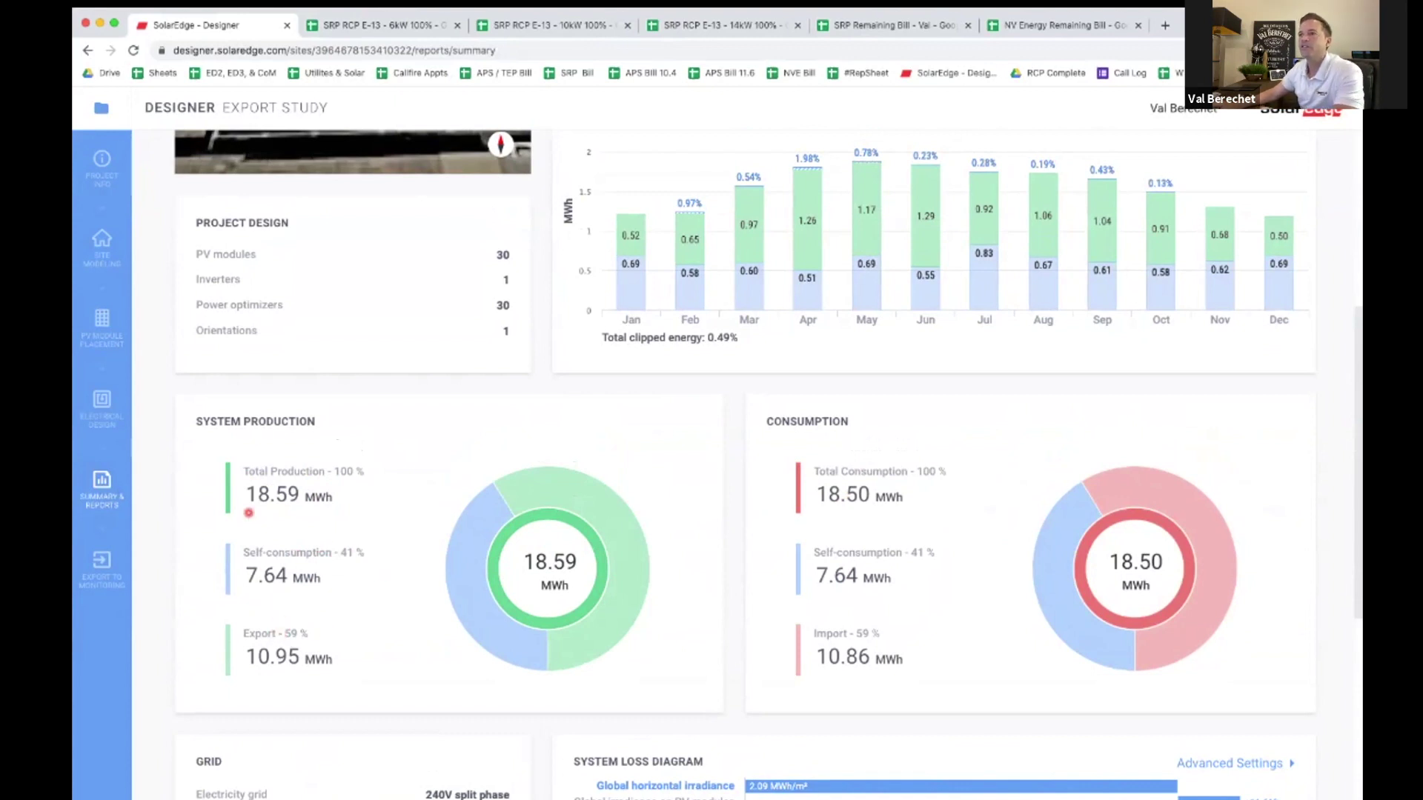
- Set the project's annual consumption to 26000 kWh
{"action": "left_click", "coordinate": [101, 243]}
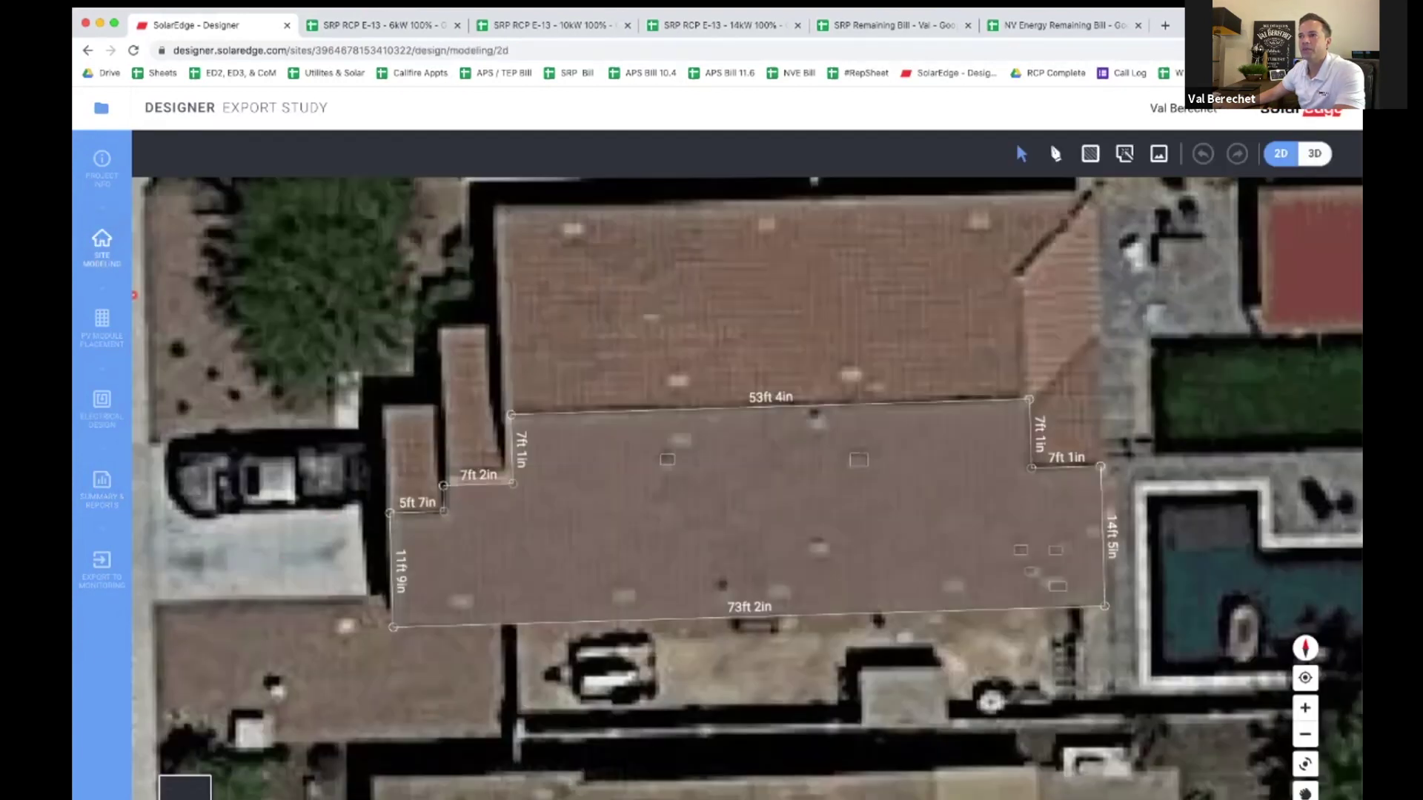
{"action": "left_click", "coordinate": [101, 167]}
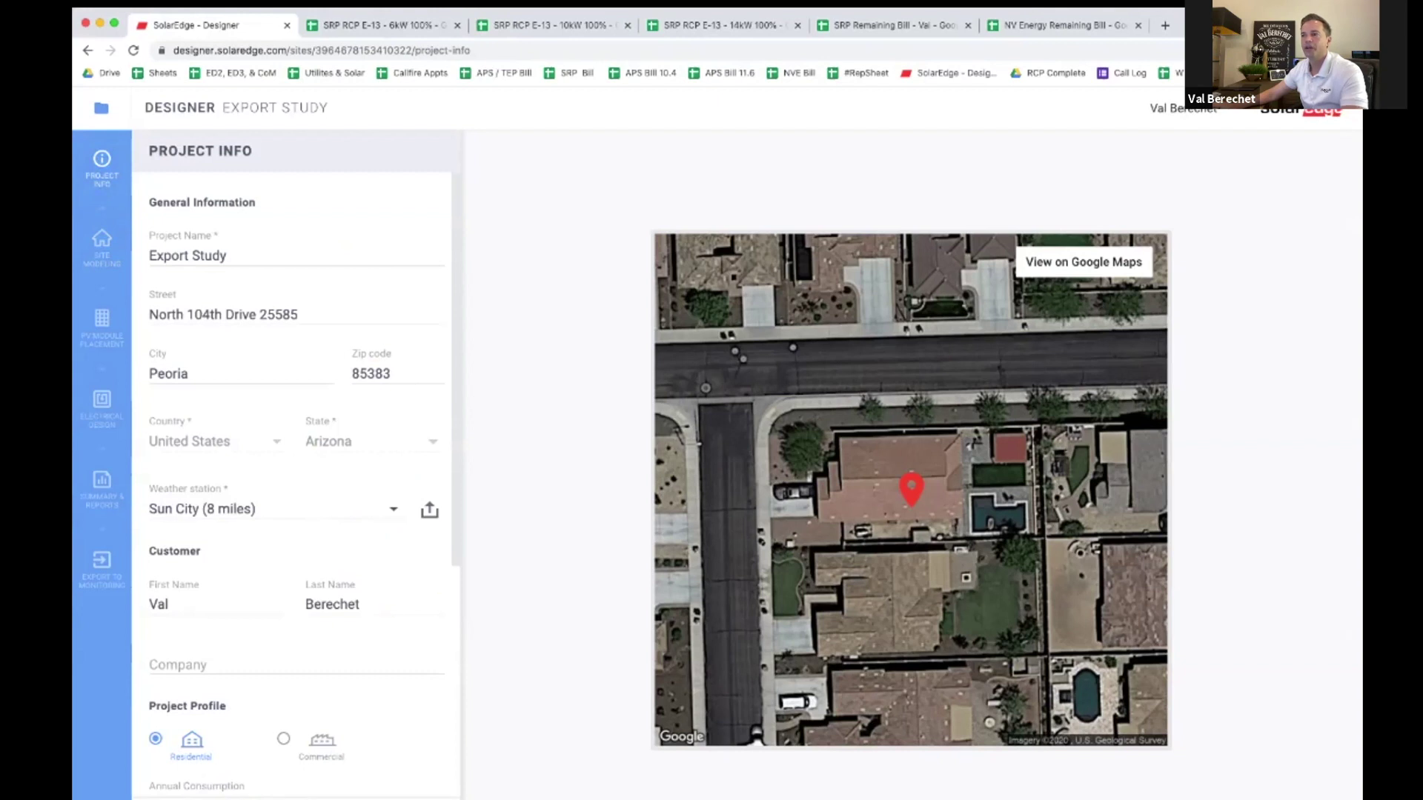
{"action": "scroll", "coordinate": [442, 519], "scroll_direction": "down", "scroll_amount": 2}
{"action": "scroll", "coordinate": [296, 482], "scroll_direction": "down", "scroll_amount": 1}
{"action": "double_click", "coordinate": [185, 634]}
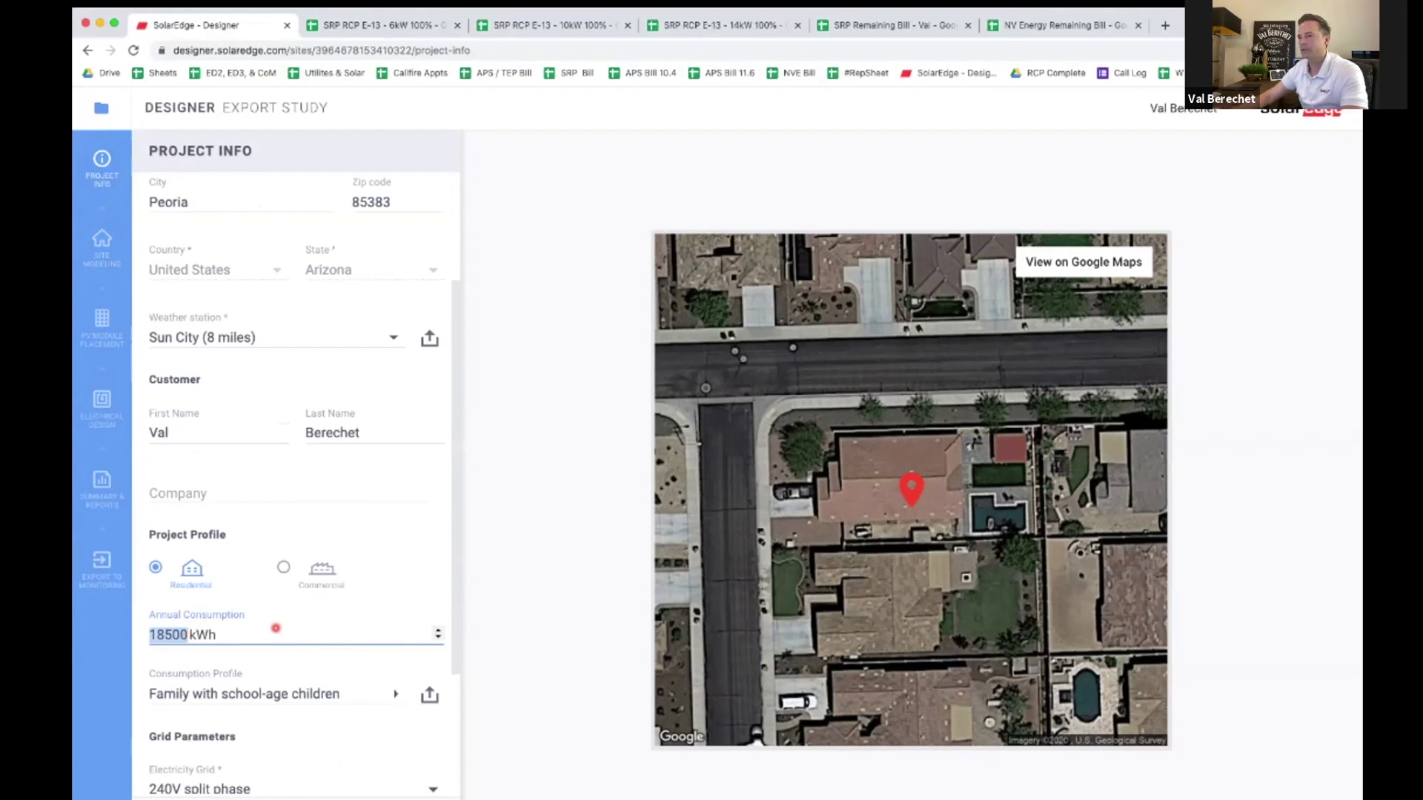
{"action": "type", "text": "26000"}
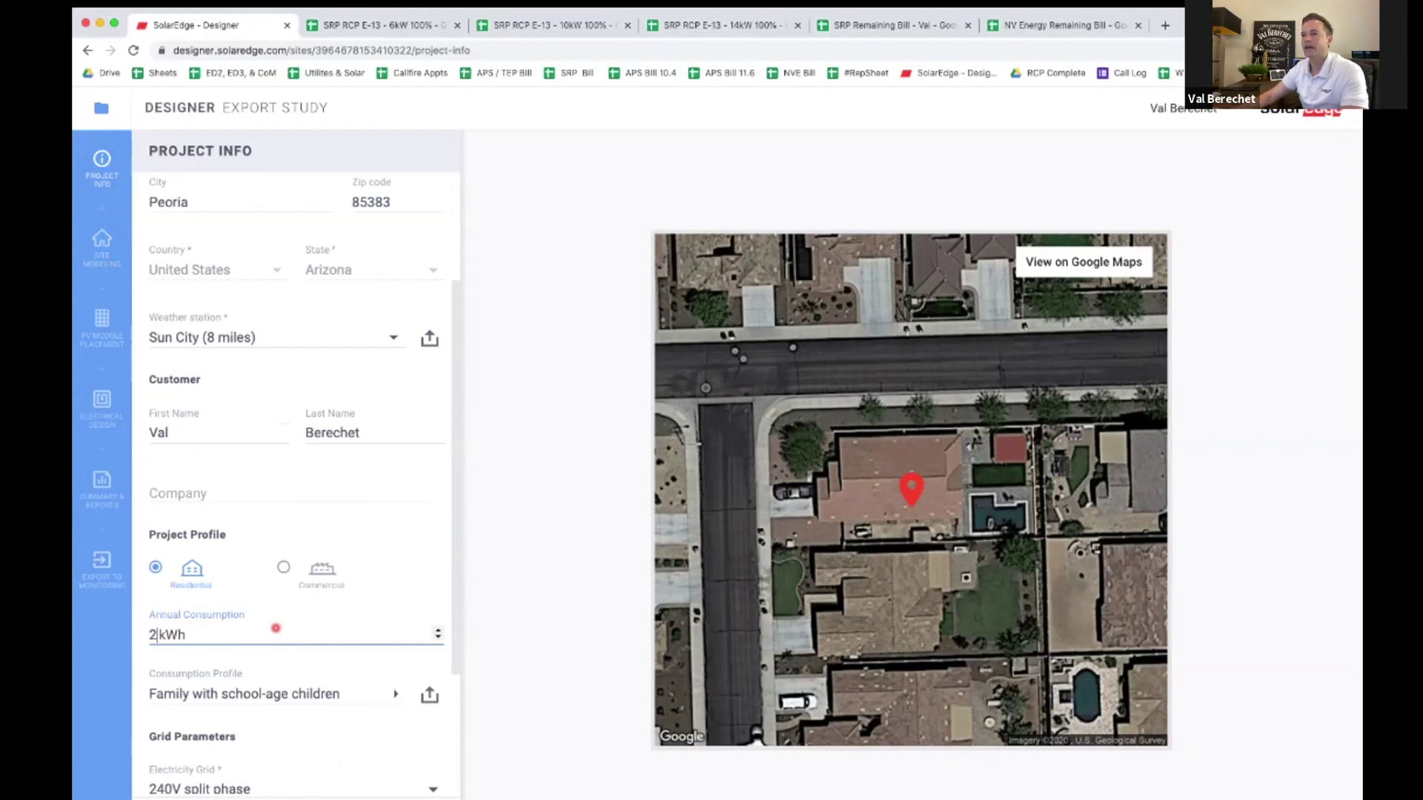
{"action": "left_click", "coordinate": [371, 749]}
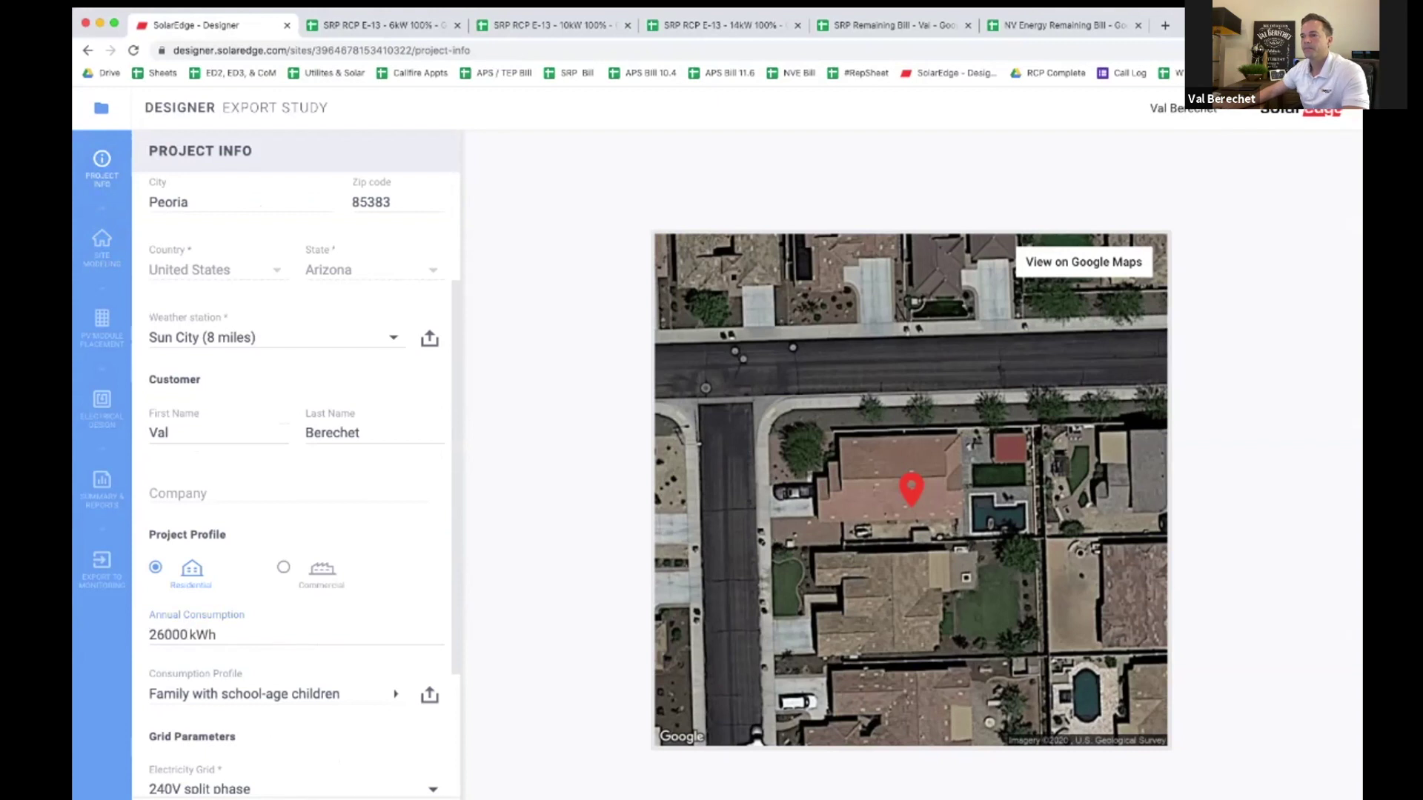
- Examine the estimated monthly energy, self-consumption, export and import in the project summary for the higher consumption
{"action": "left_click", "coordinate": [112, 504]}
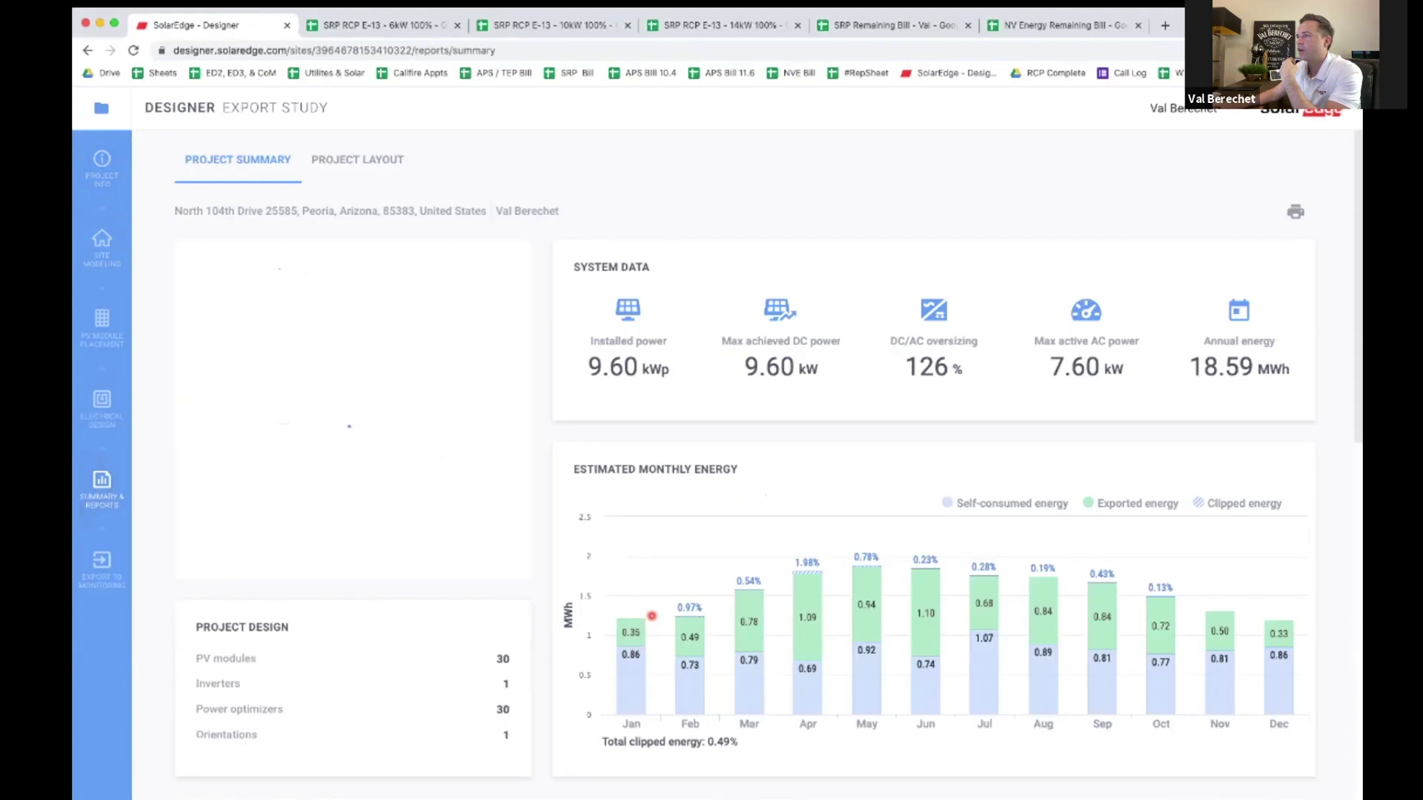
{"action": "scroll", "coordinate": [557, 567], "scroll_direction": "down", "scroll_amount": 2}
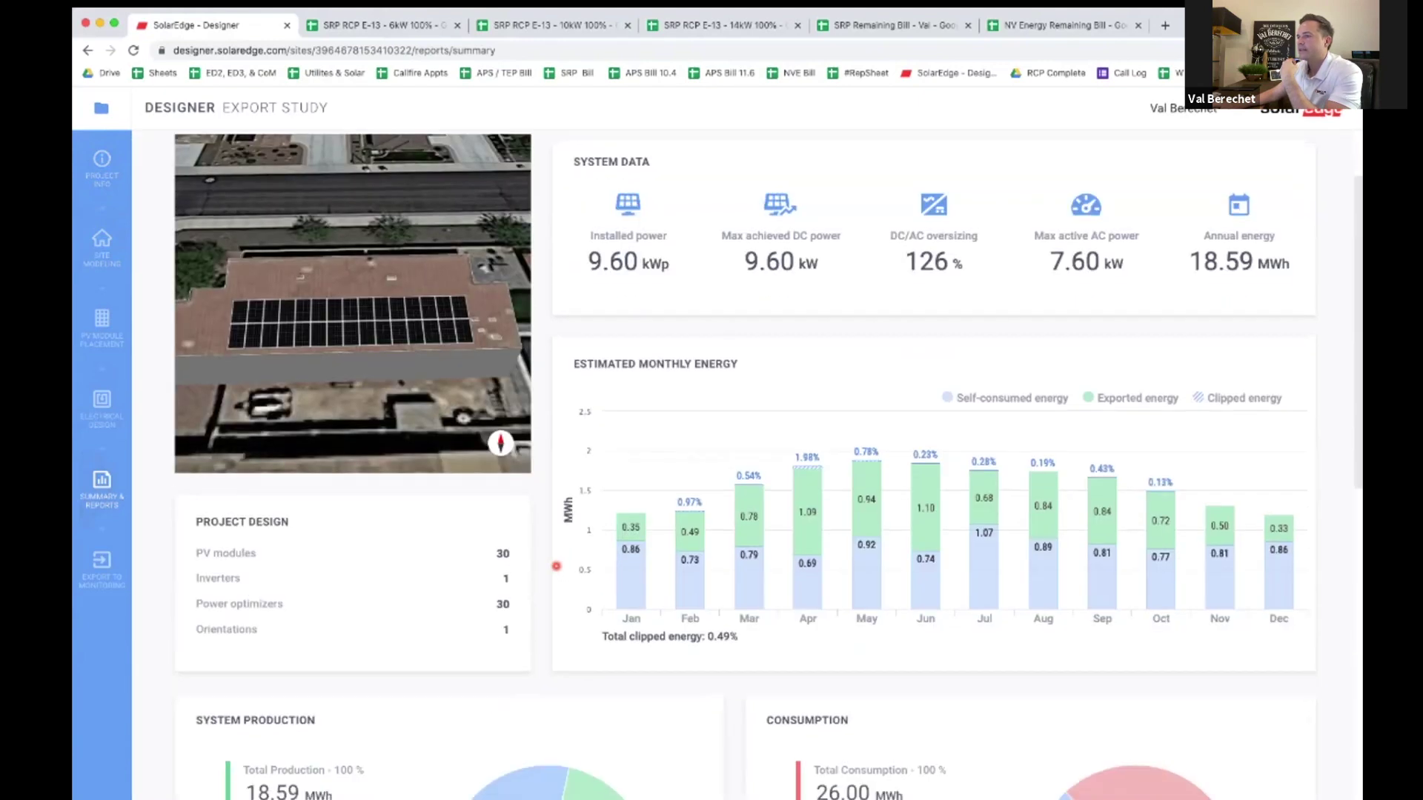
{"action": "scroll", "coordinate": [557, 566], "scroll_direction": "down", "scroll_amount": 4}
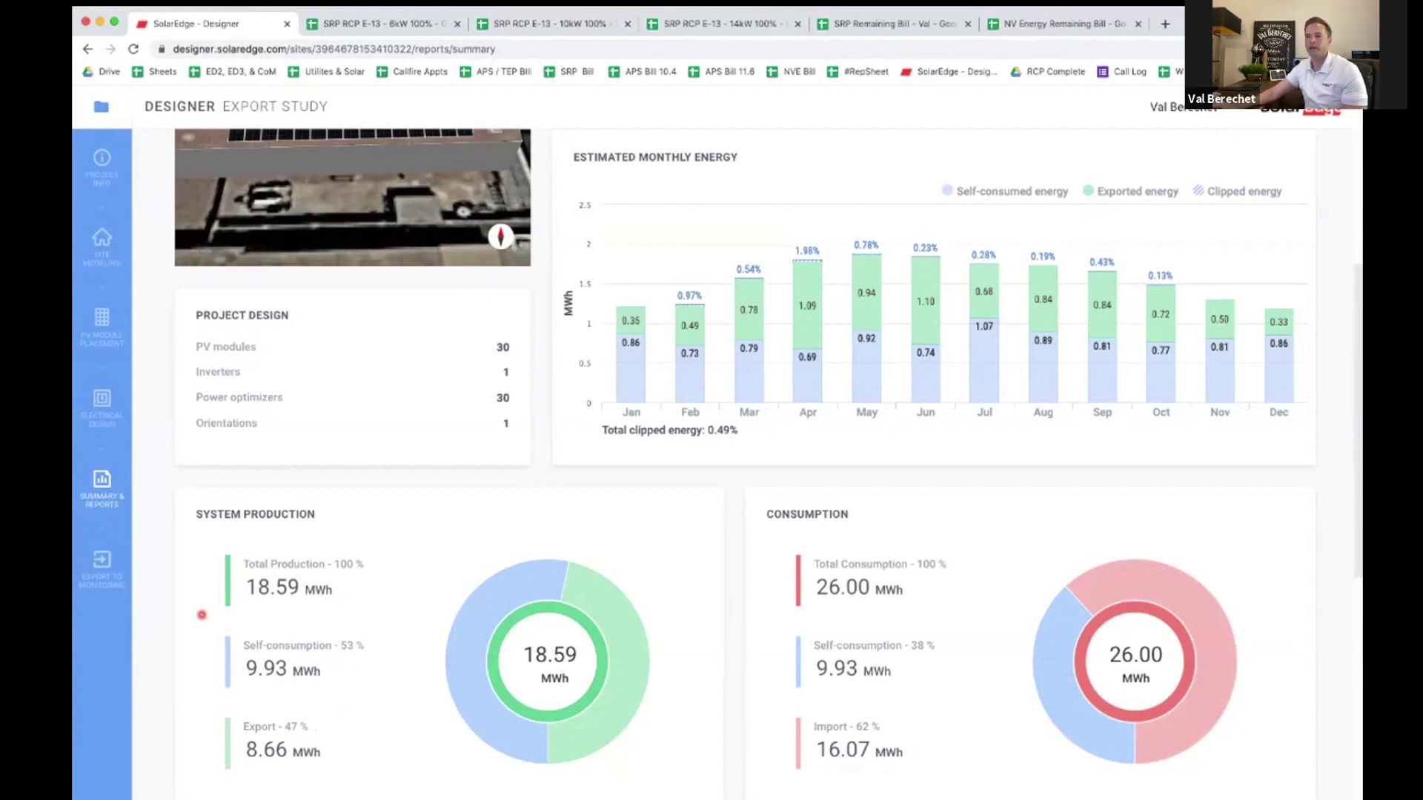
{"action": "scroll", "coordinate": [186, 613], "scroll_direction": "up", "scroll_amount": 5}
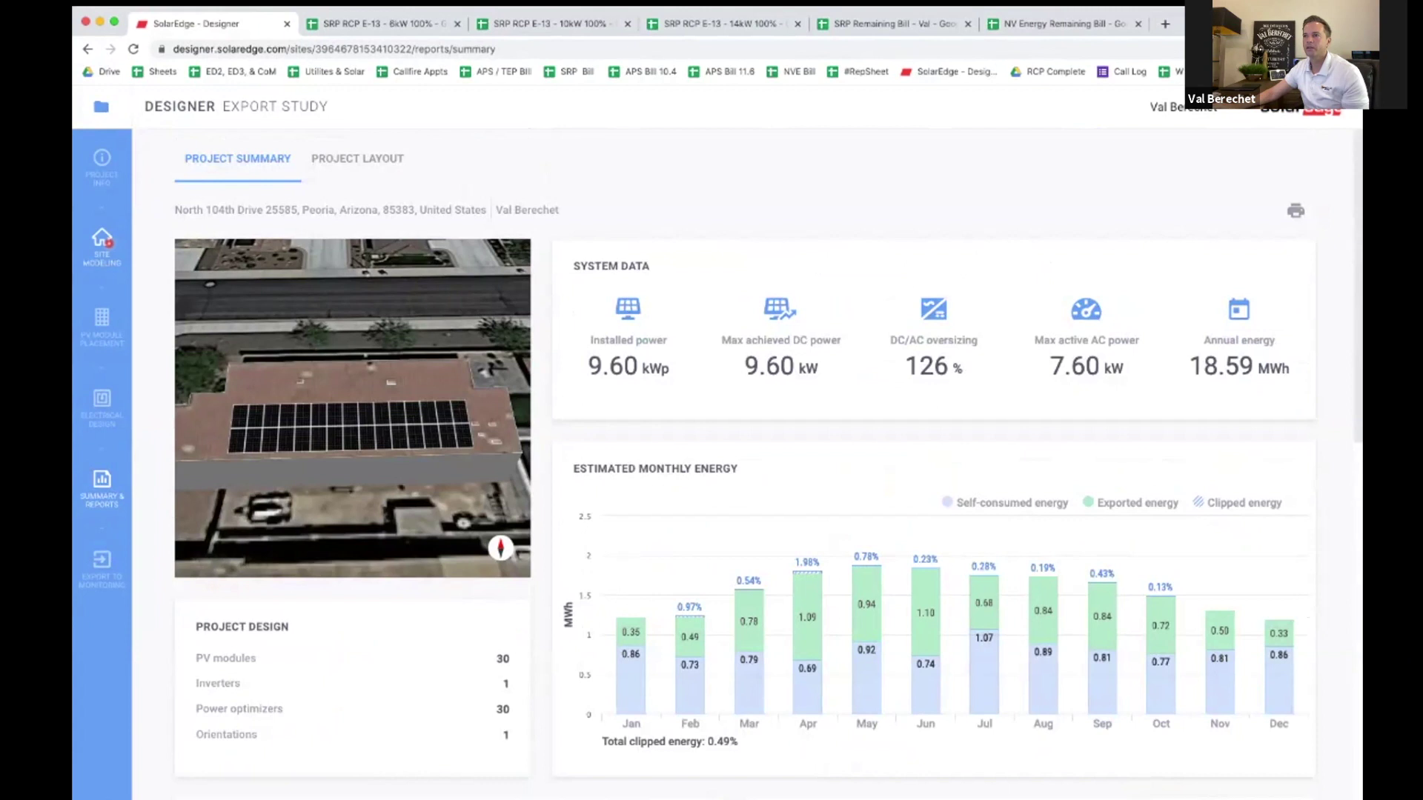
- Set the project's annual consumption to 14000 kWh and review production and consumption in the project summary
{"action": "left_click", "coordinate": [108, 243]}
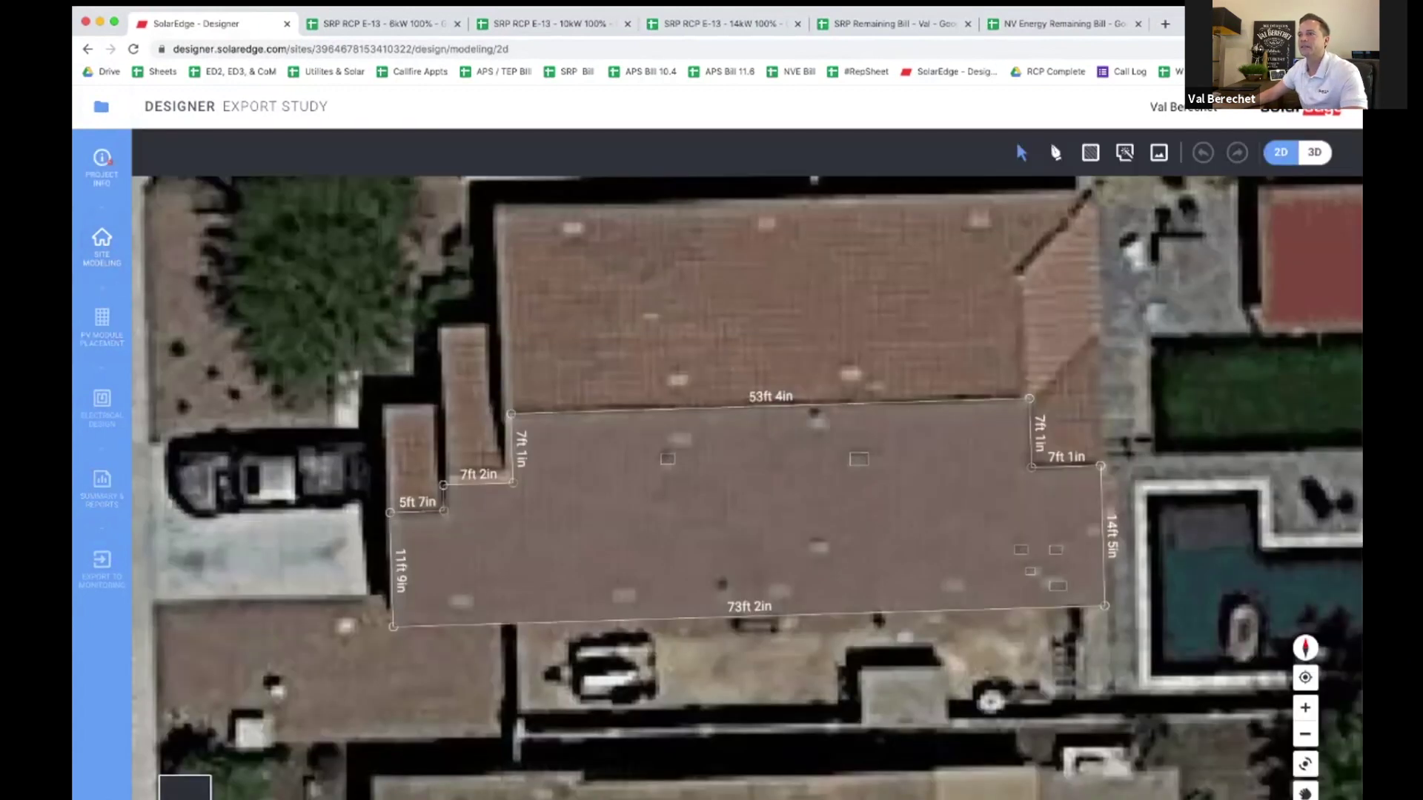
{"action": "left_click", "coordinate": [102, 161]}
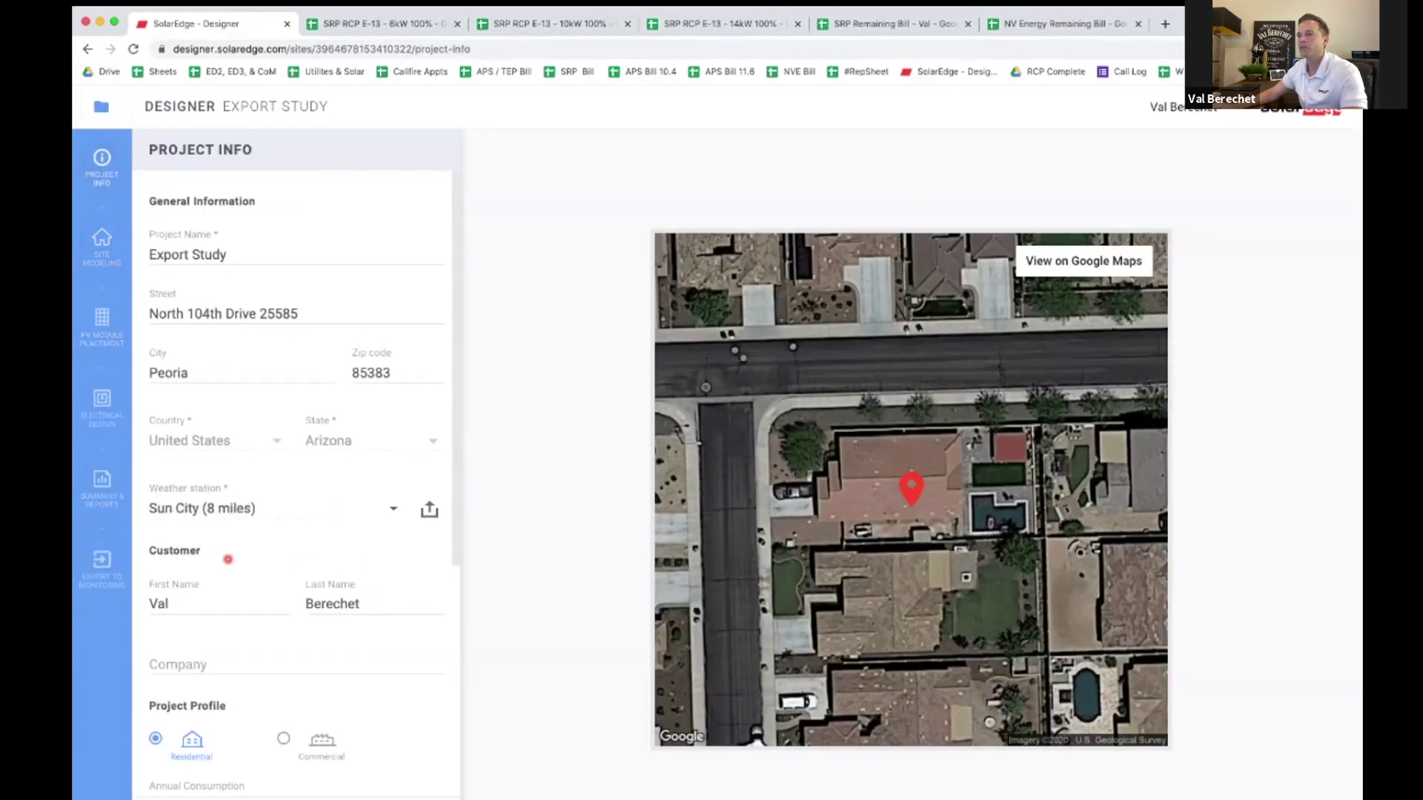
{"action": "scroll", "coordinate": [229, 561], "scroll_direction": "down", "scroll_amount": 5}
{"action": "double_click", "coordinate": [192, 445]}
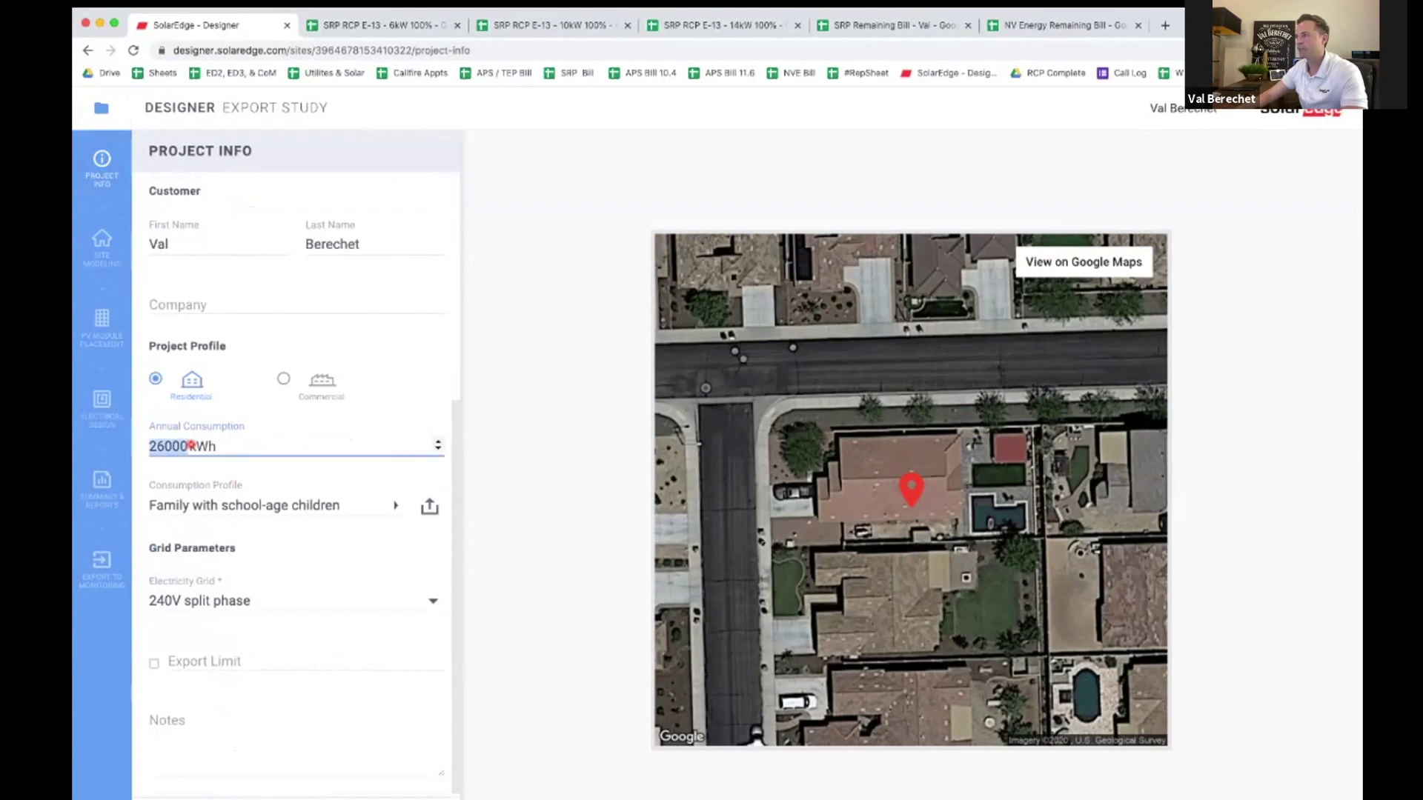
{"action": "type", "text": "14000"}
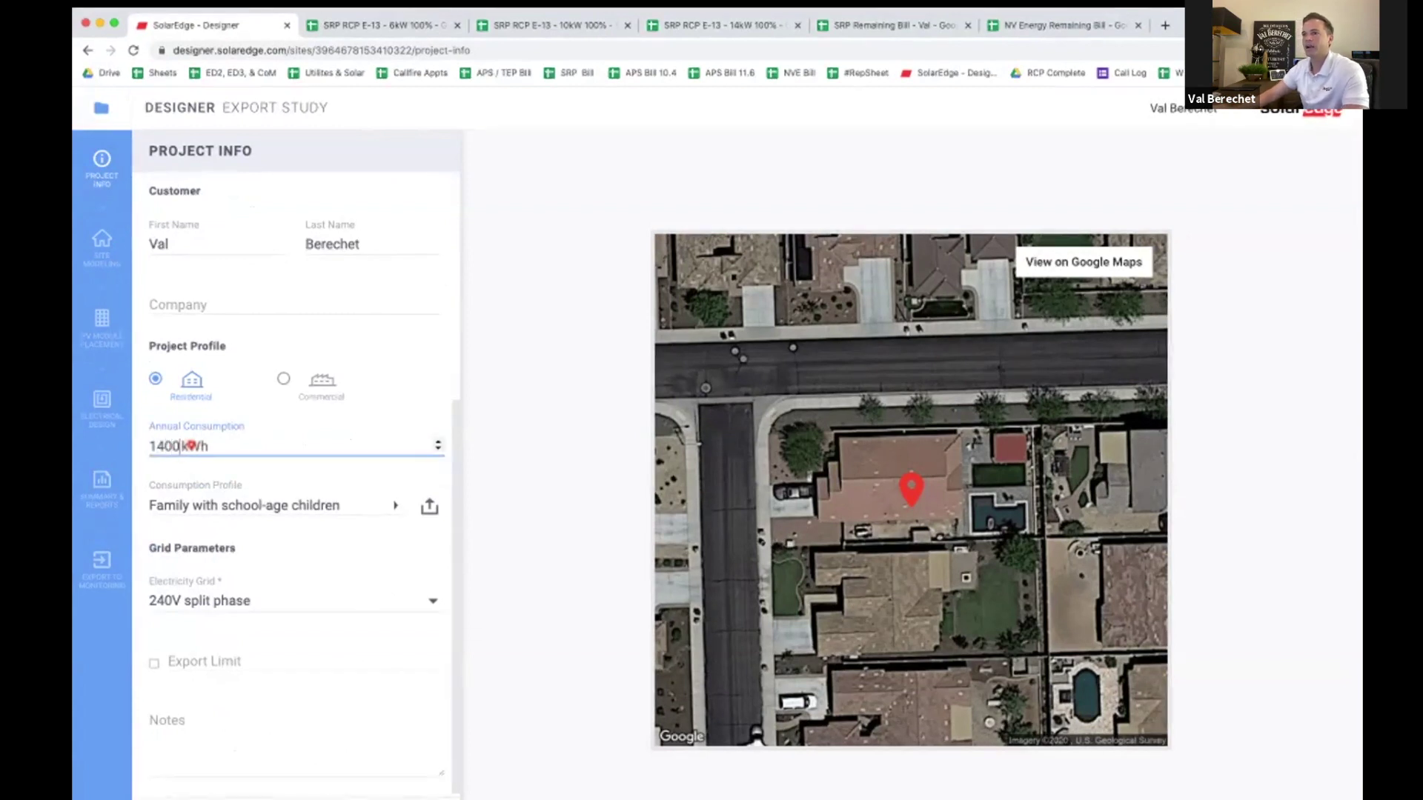
{"action": "left_click", "coordinate": [460, 794]}
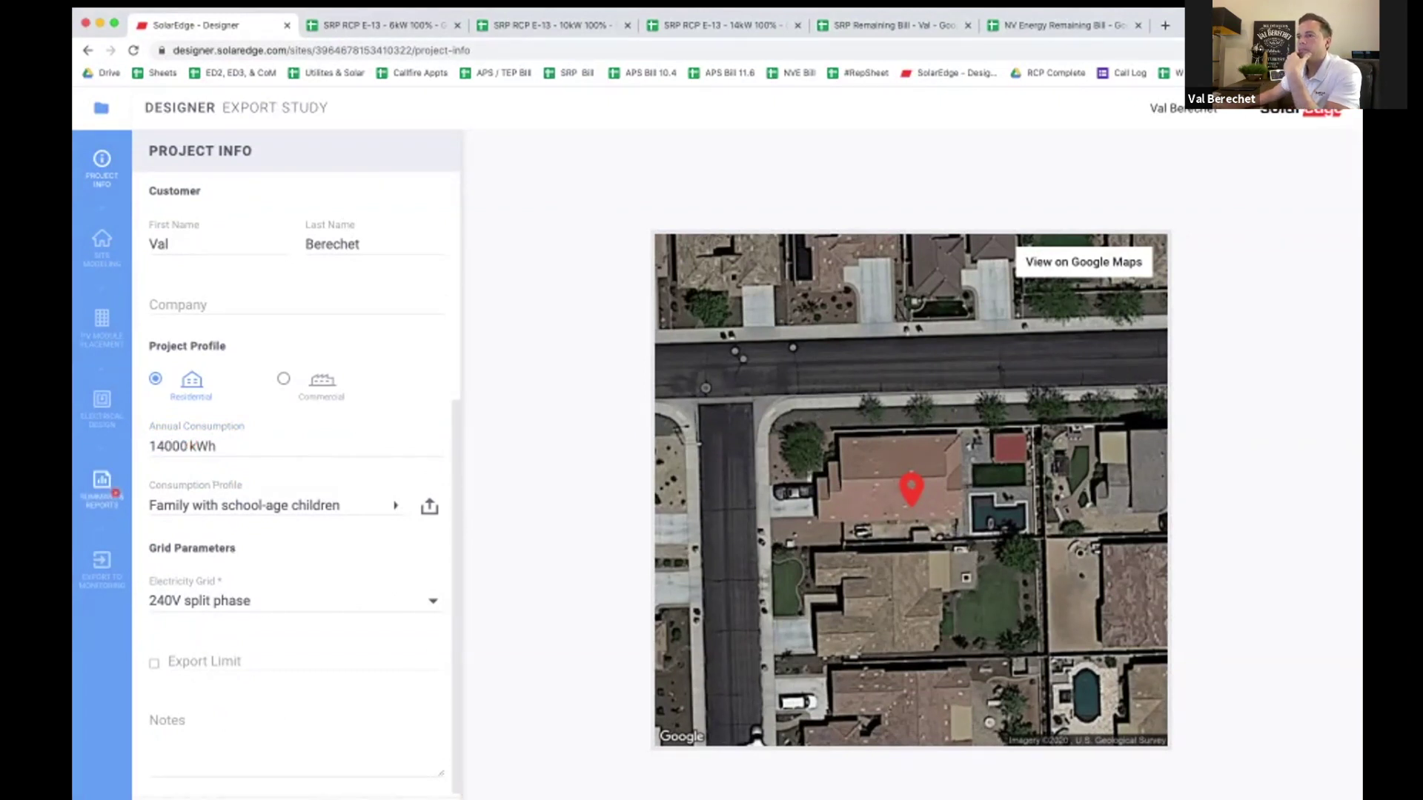
{"action": "left_click", "coordinate": [98, 488]}
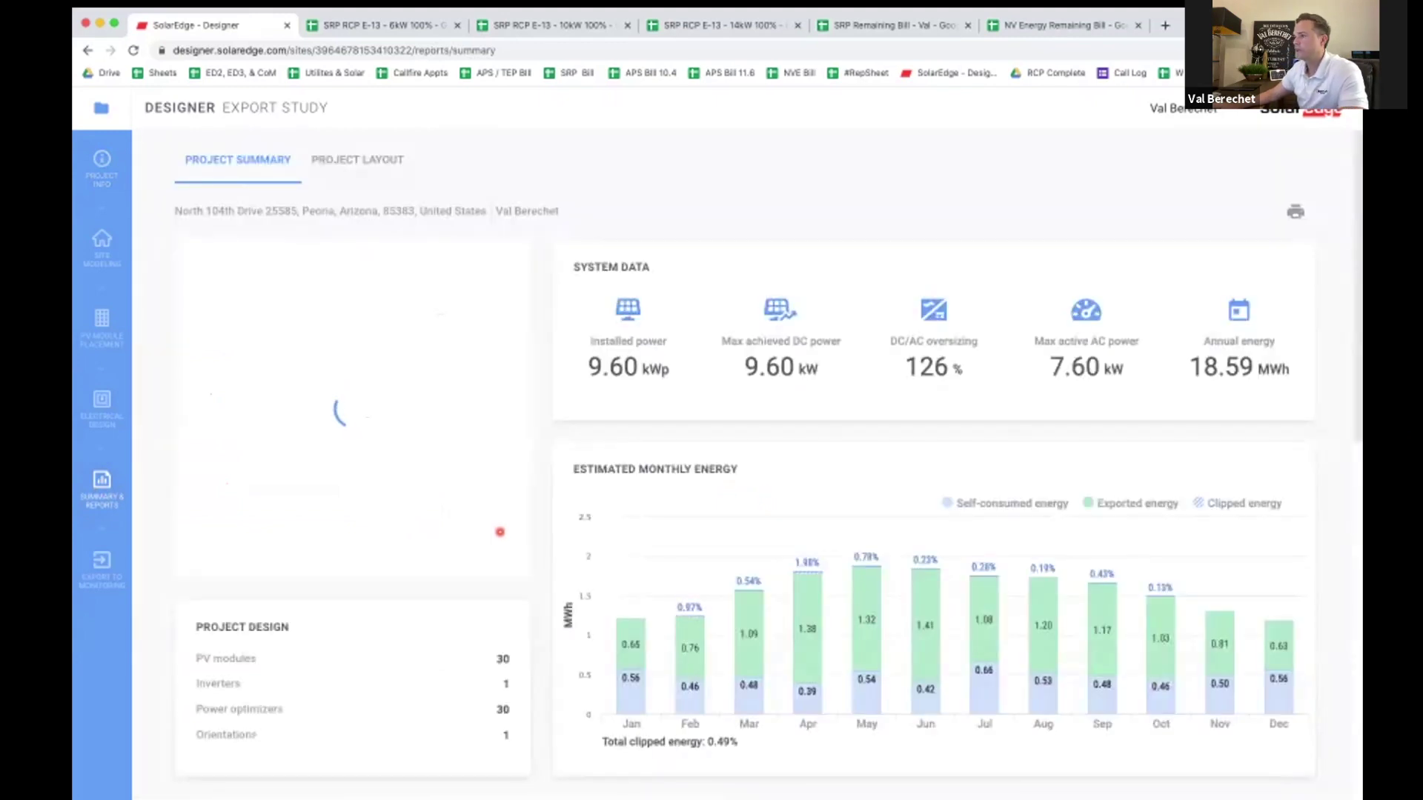
{"action": "scroll", "coordinate": [579, 541], "scroll_direction": "down", "scroll_amount": 7}
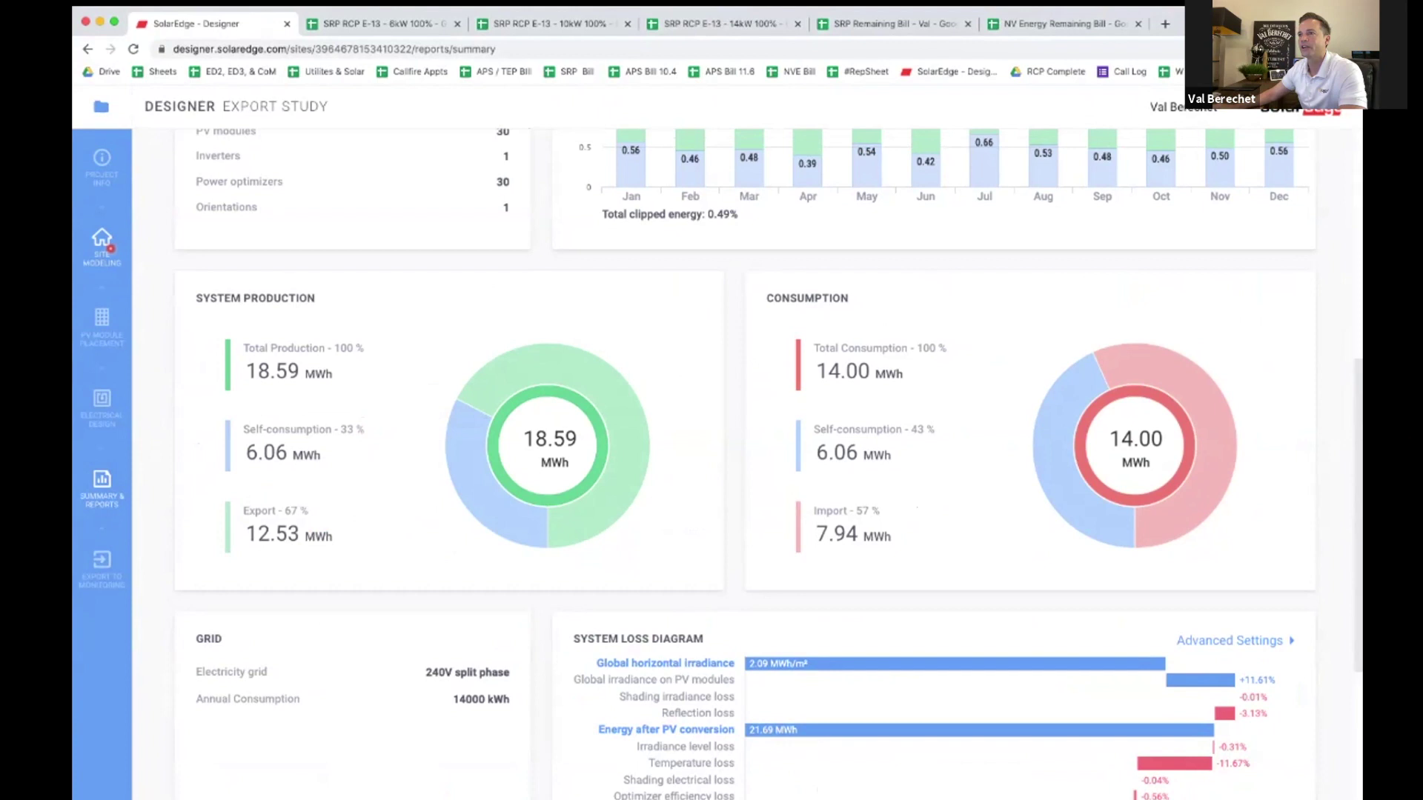
- Open the project's consumption profile choices and preview the usage curve for Single or two person household
{"action": "left_click", "coordinate": [102, 245]}
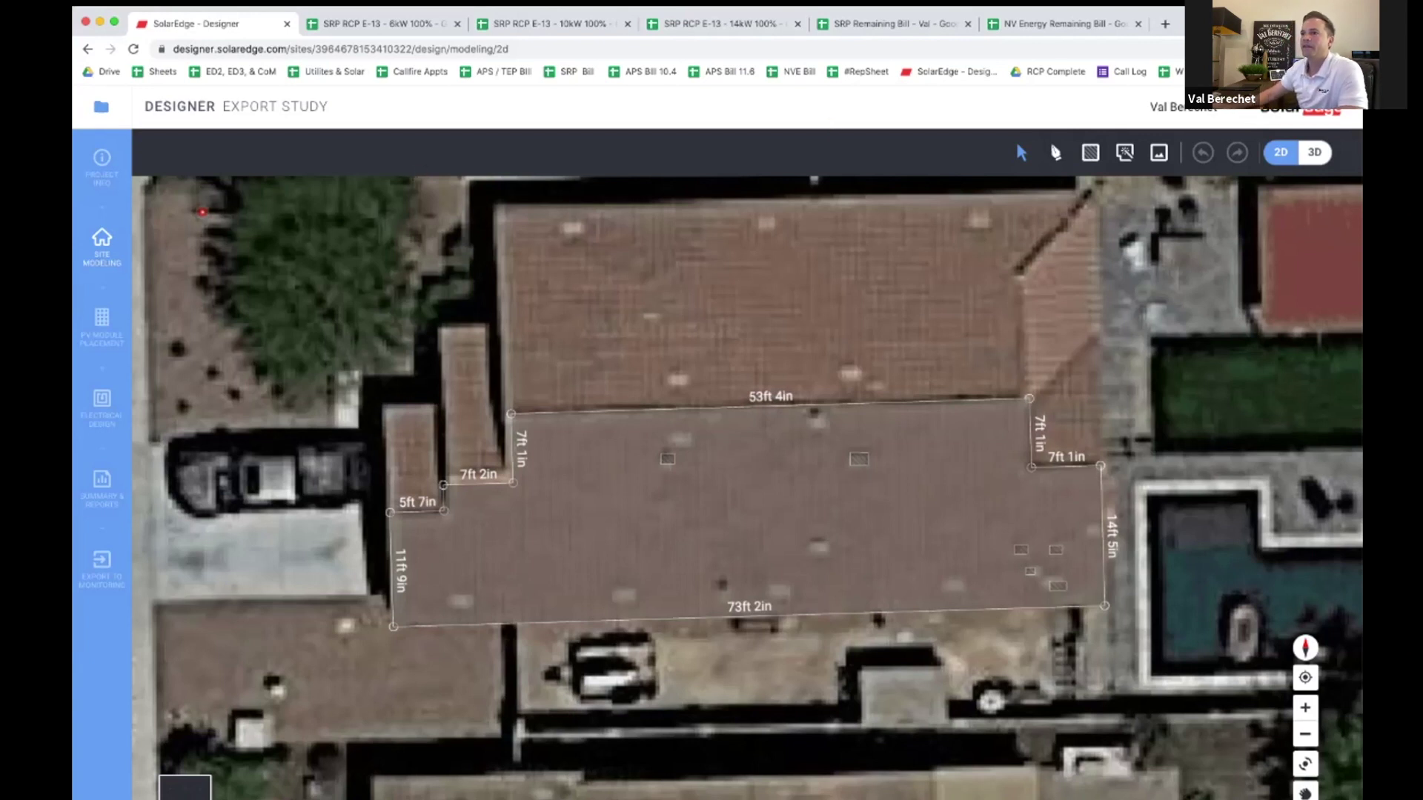
{"action": "left_click", "coordinate": [102, 161]}
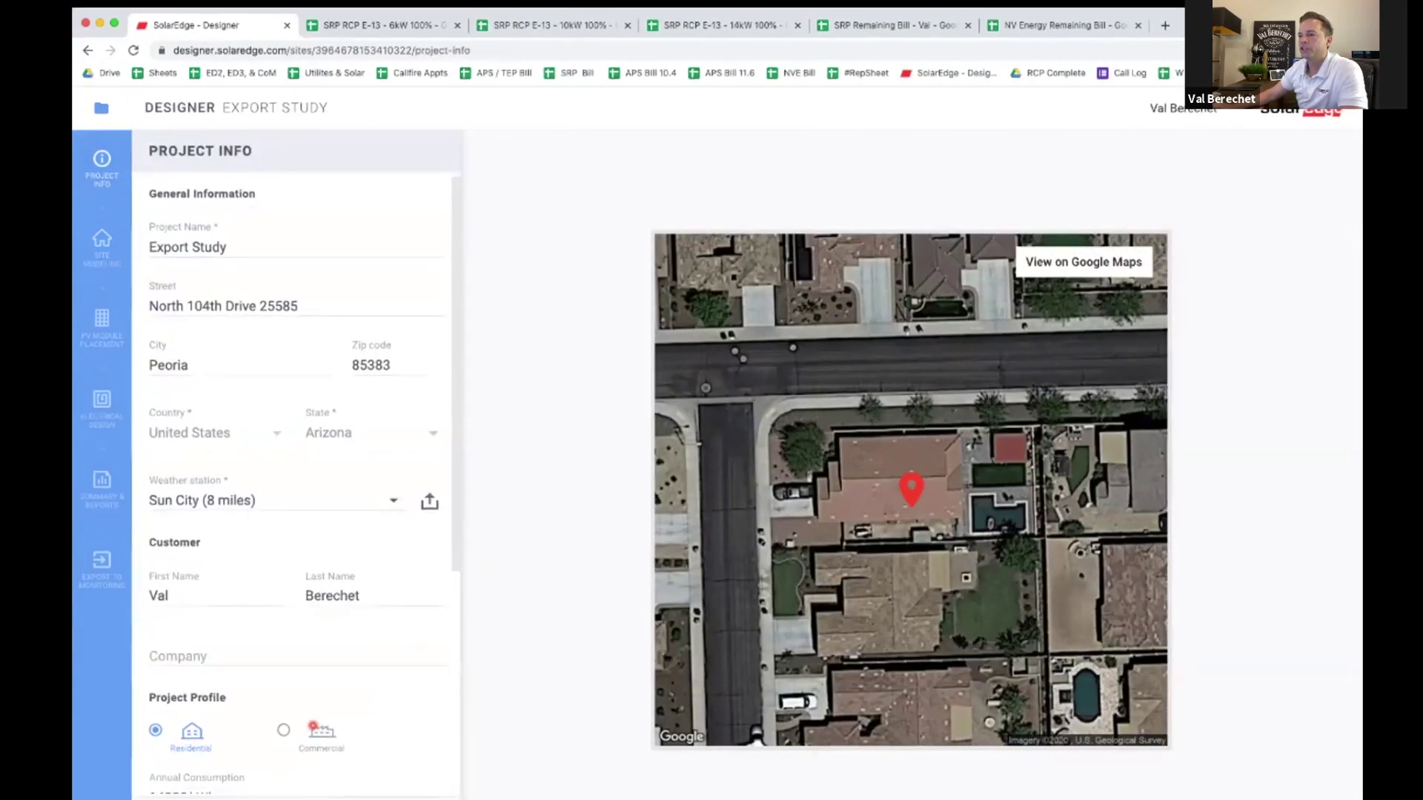
{"action": "scroll", "coordinate": [313, 727], "scroll_direction": "down", "scroll_amount": 5}
{"action": "left_click", "coordinate": [284, 499]}
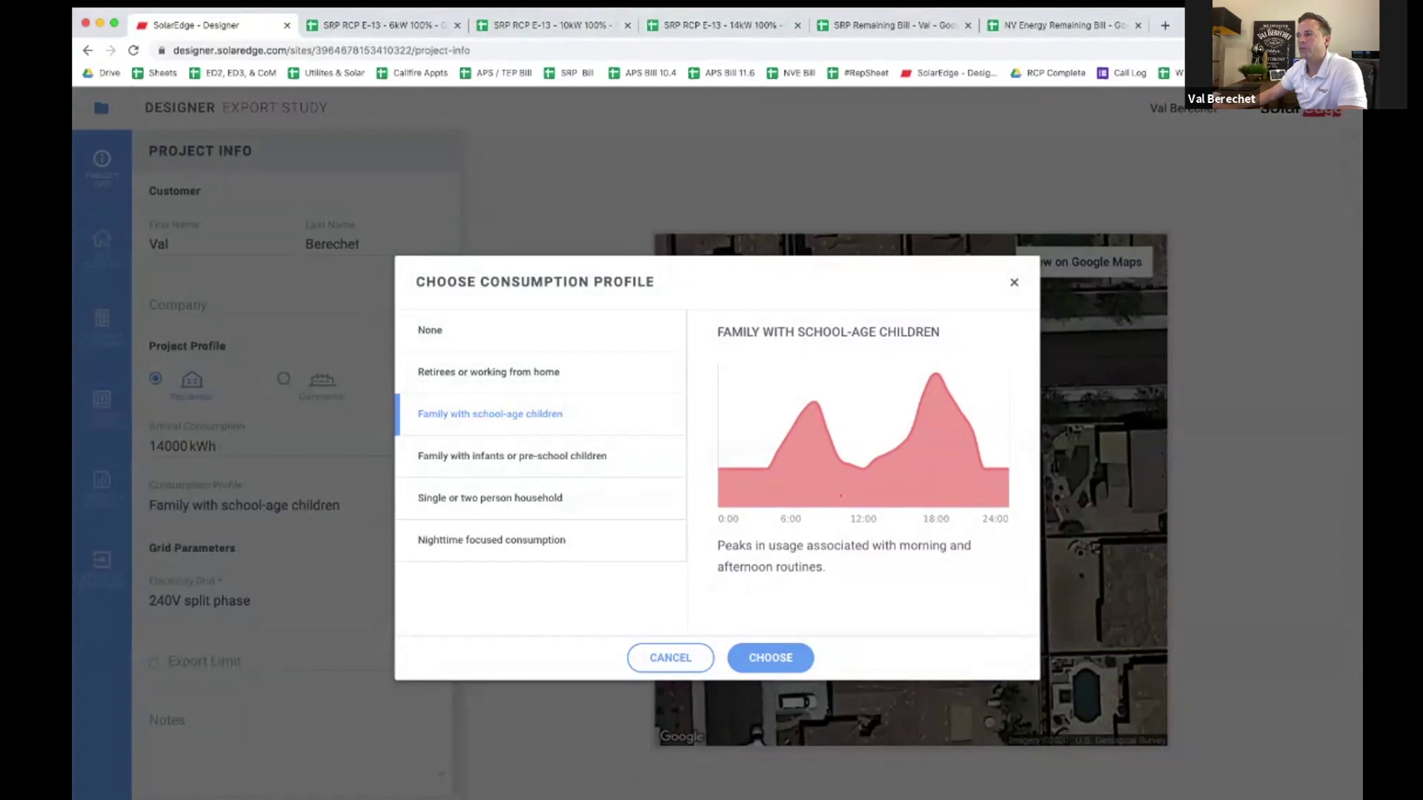
{"action": "left_click", "coordinate": [532, 499]}
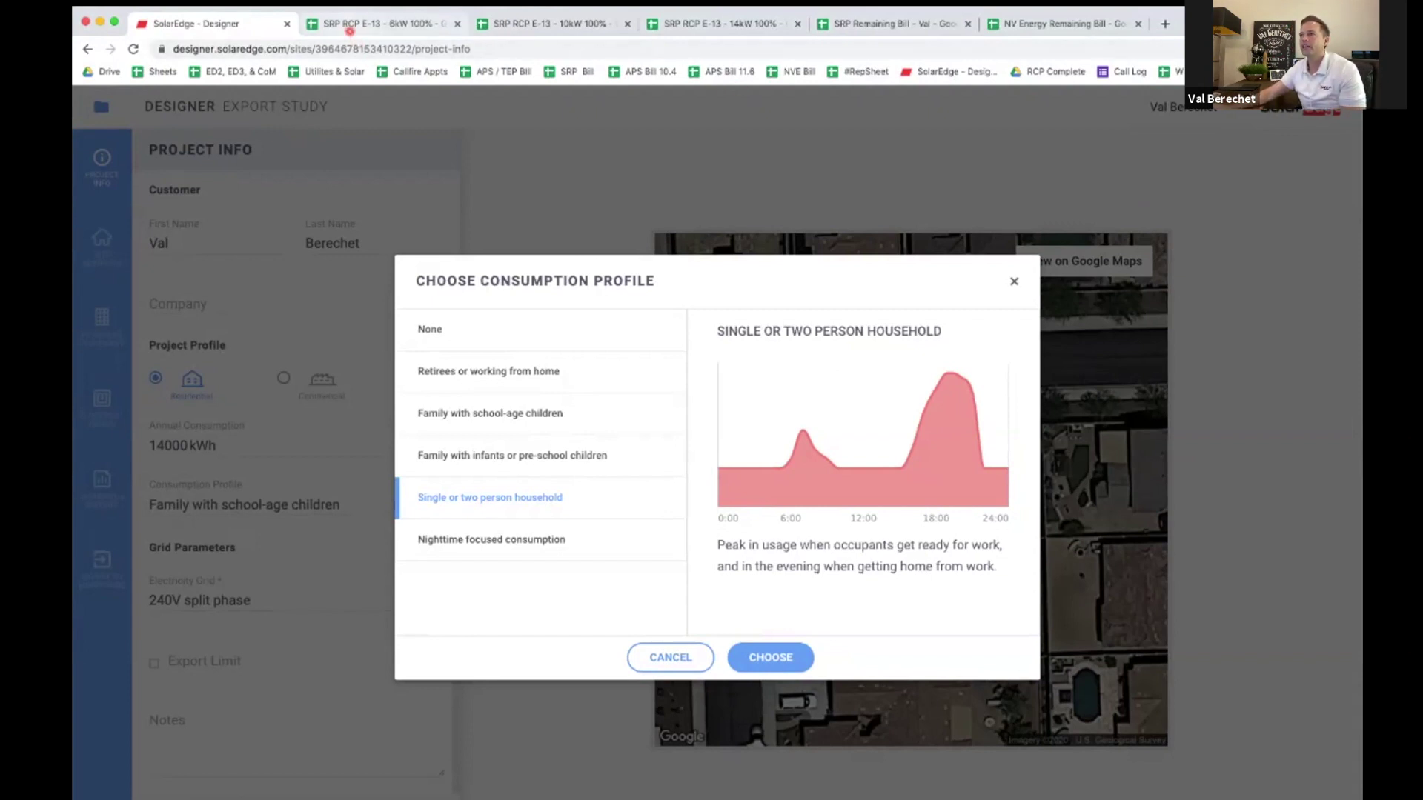
- In the SRP Remaining Bill sheet, test including load controller and battery peak control, exclude both, and return to SolarEdge Designer
{"action": "left_click", "coordinate": [872, 25]}
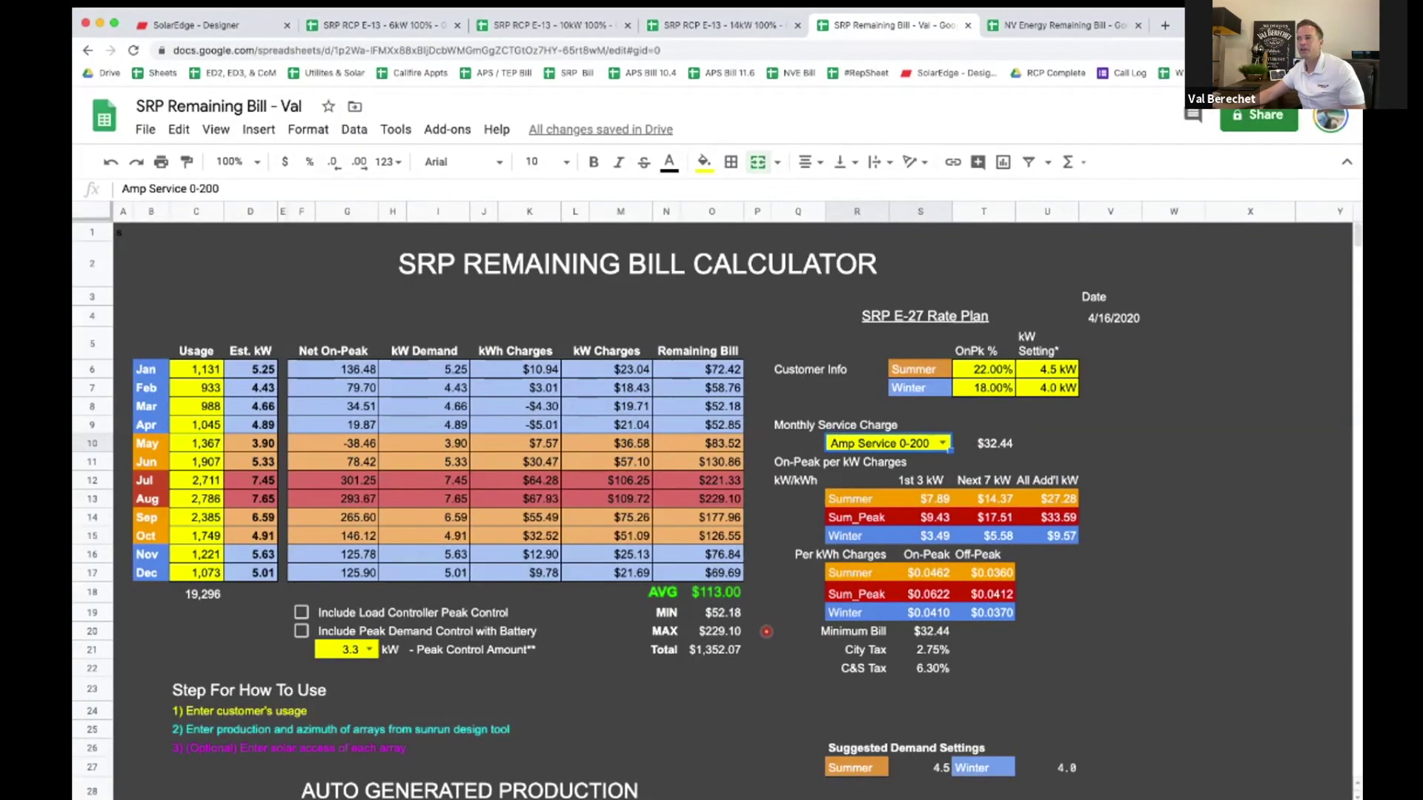
{"action": "left_click", "coordinate": [301, 613]}
{"action": "left_click", "coordinate": [301, 631]}
{"action": "left_click", "coordinate": [301, 612]}
{"action": "left_click", "coordinate": [301, 631]}
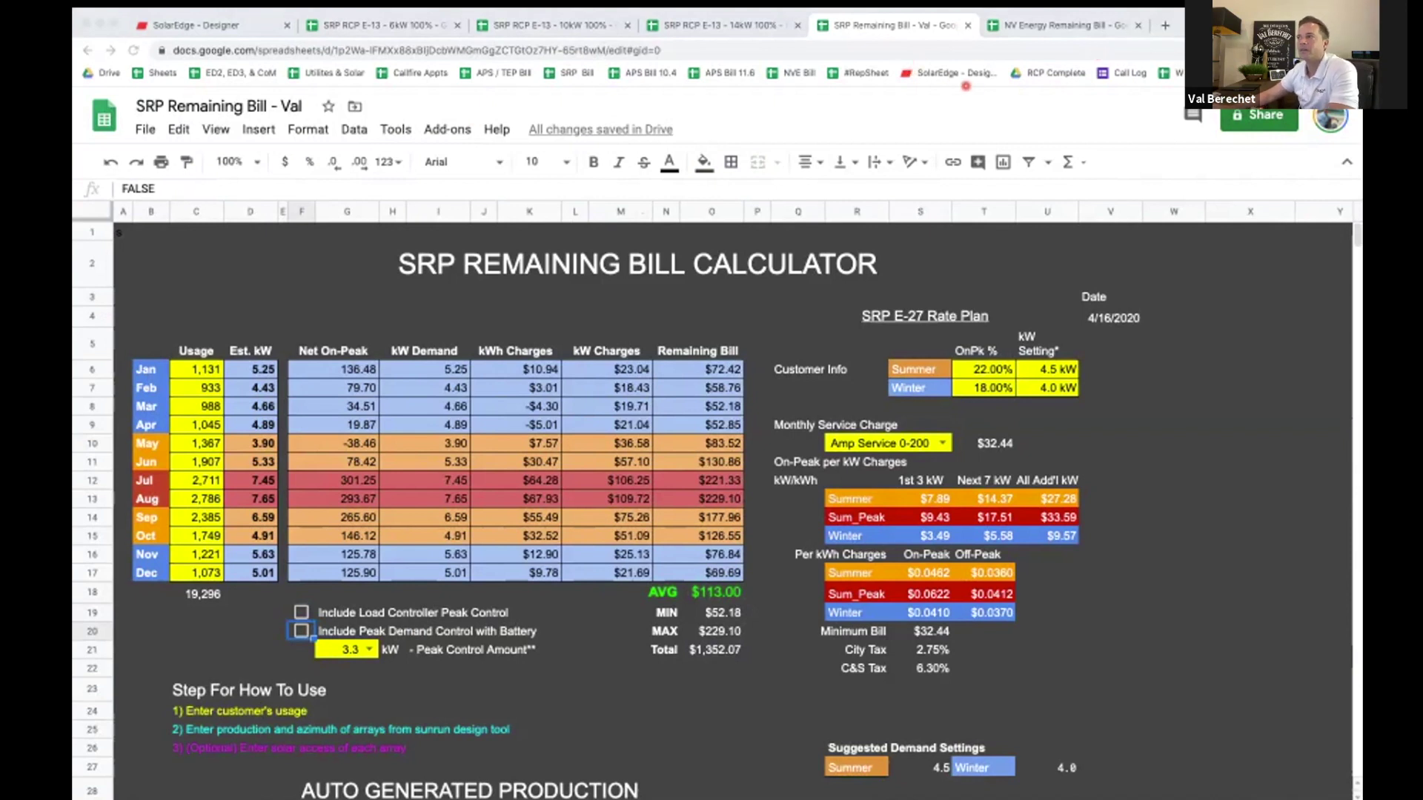
{"action": "left_click", "coordinate": [215, 25]}
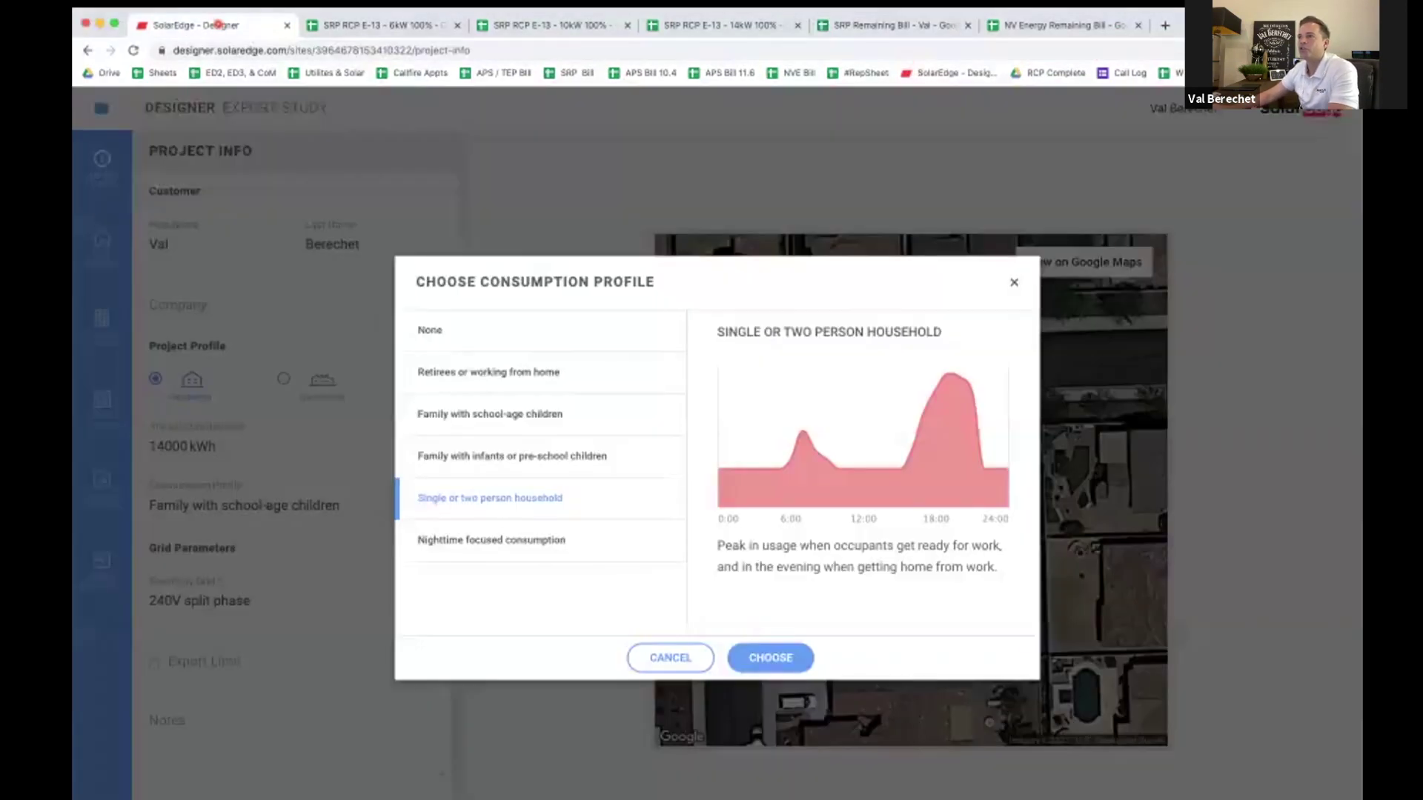